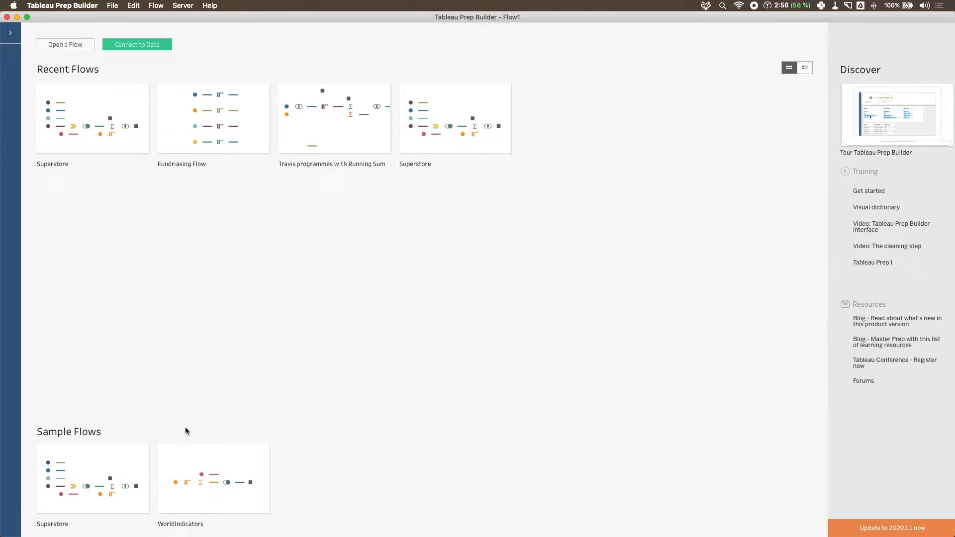
- Open the Superstore sample flow and remove all steps after Orders + Returns, including the Quota branch and both outputs
mouse_move(107, 482)
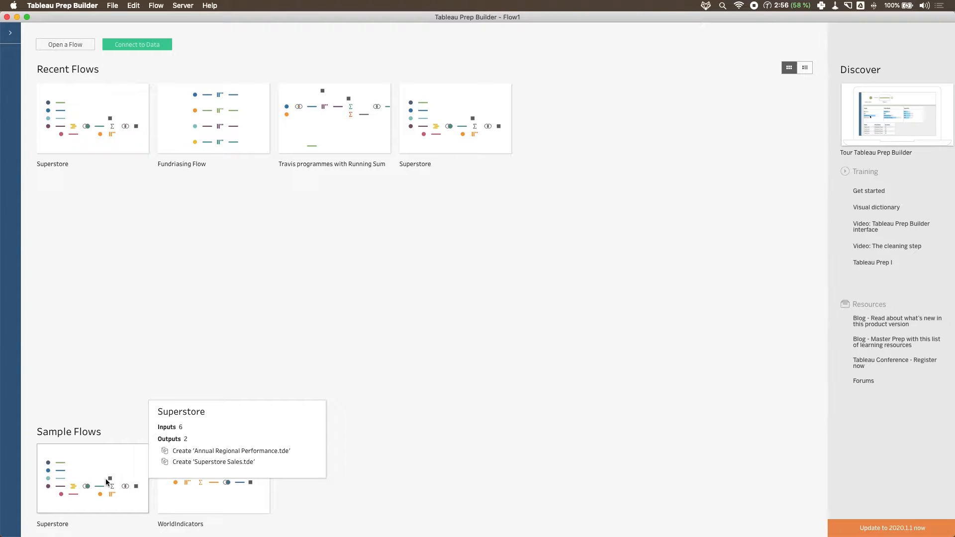
left_click(106, 479)
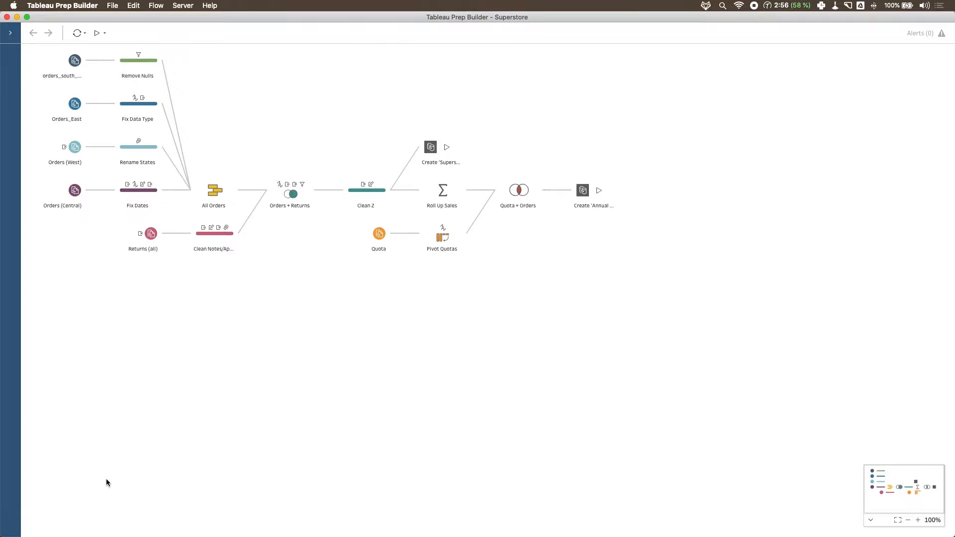
left_click(701, 346)
left_click_drag(701, 345, 334, 97)
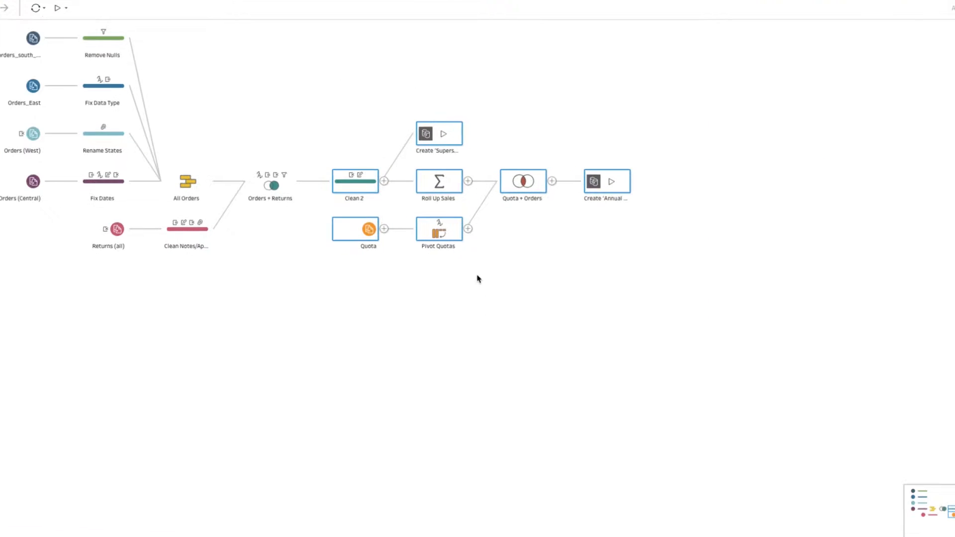
right_click(356, 187)
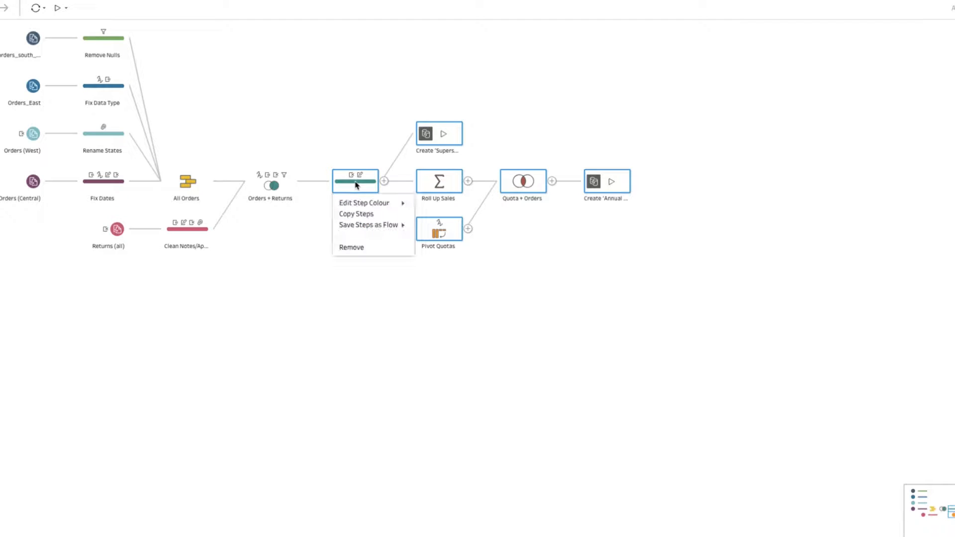
left_click(370, 249)
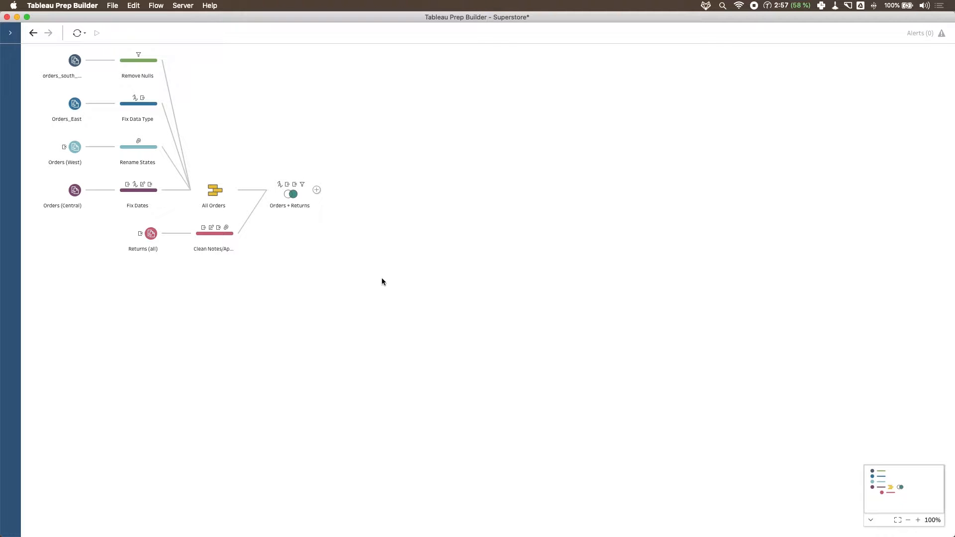
left_click(317, 190)
left_click(350, 205)
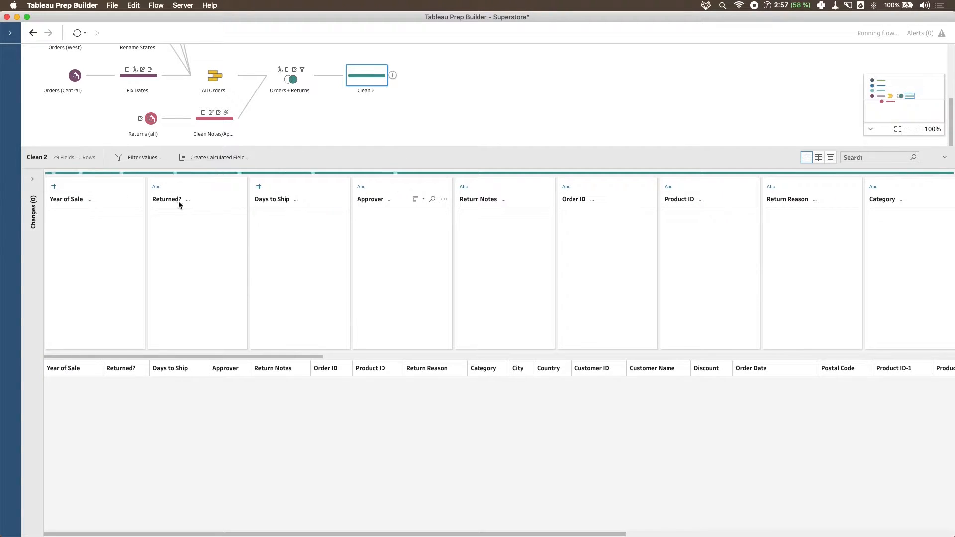
key("super+z")
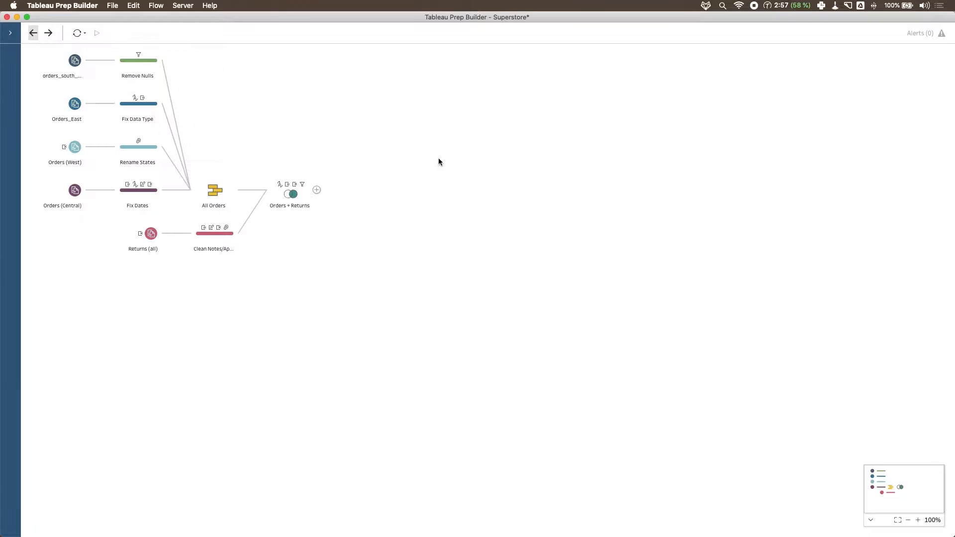
- Add a cleaning step after Orders + Returns and check its list of changes
left_click(316, 190)
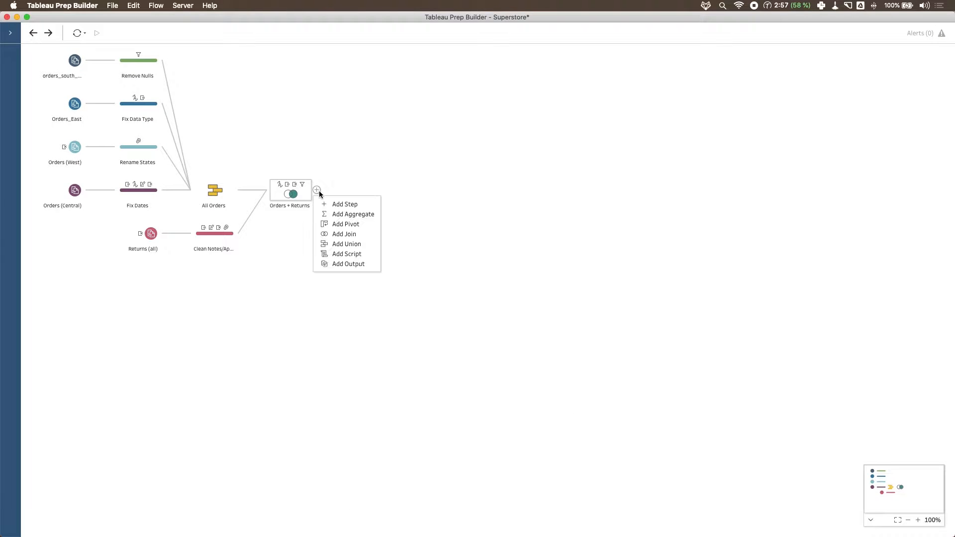
left_click(347, 204)
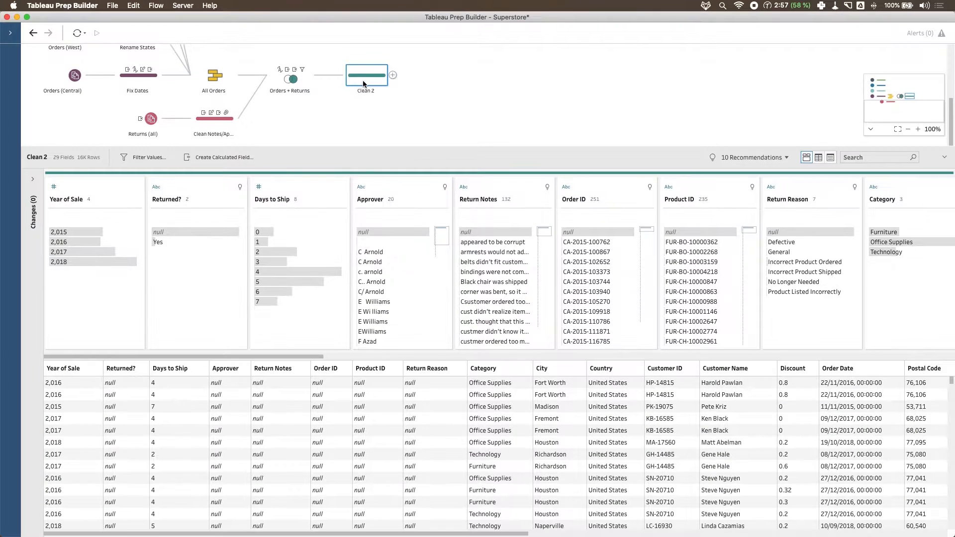
left_click(32, 179)
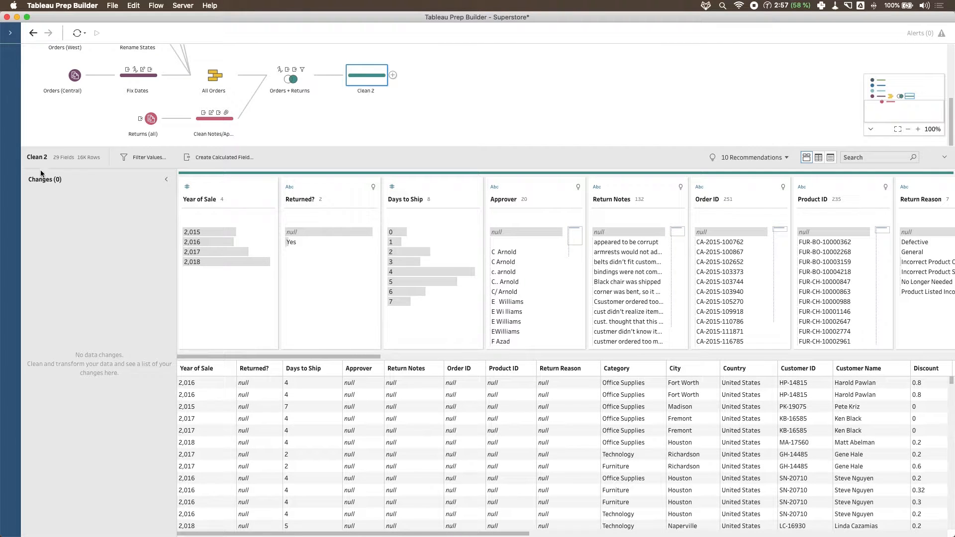
left_click(166, 179)
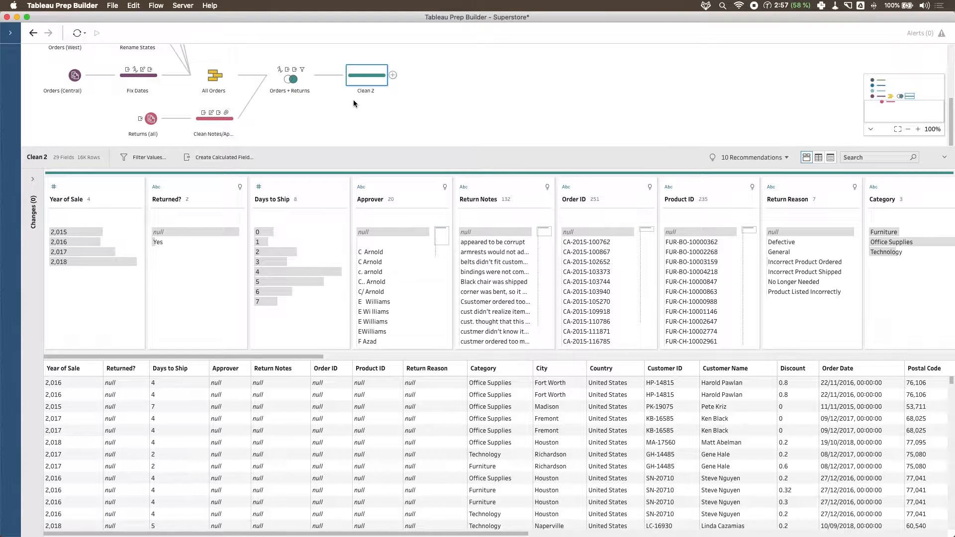
- Rename the new cleaning step as Calculation Step
double_click(363, 92)
type("Calculation Step")
key("Return")
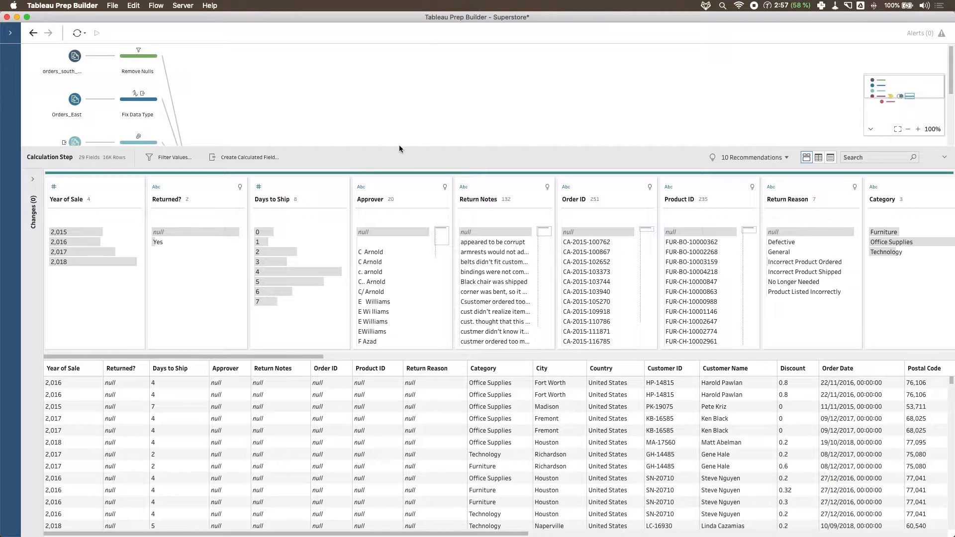
- Enlarge the flow area and add the description "We're going to do some profit ratio calcs." to the Calculation Step
left_click_drag(398, 147, 390, 301)
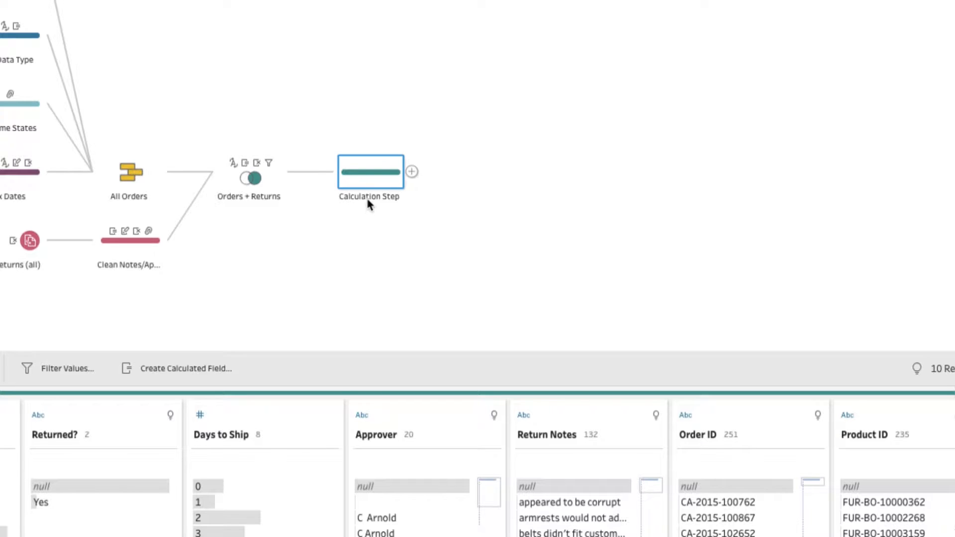
double_click(367, 198)
left_click(368, 213)
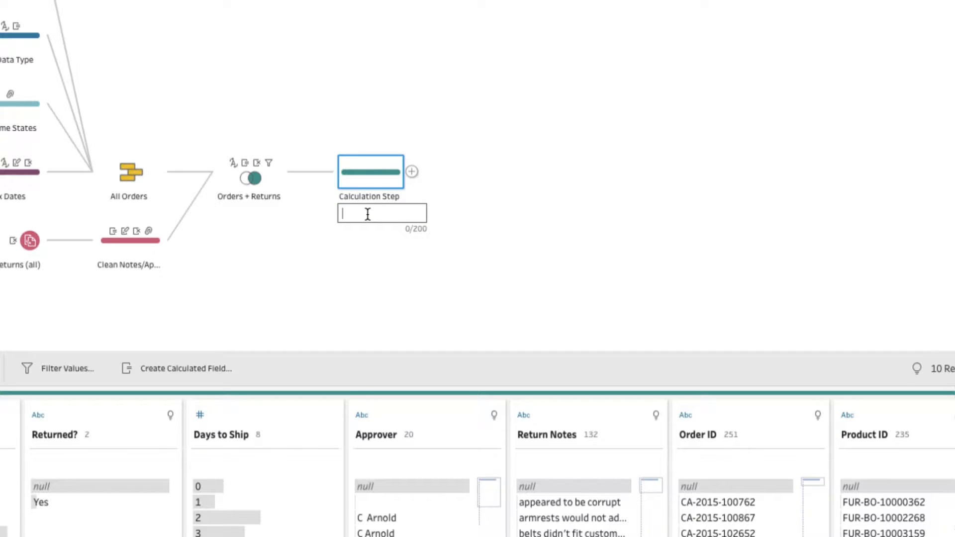
type("We're going to do some pro")
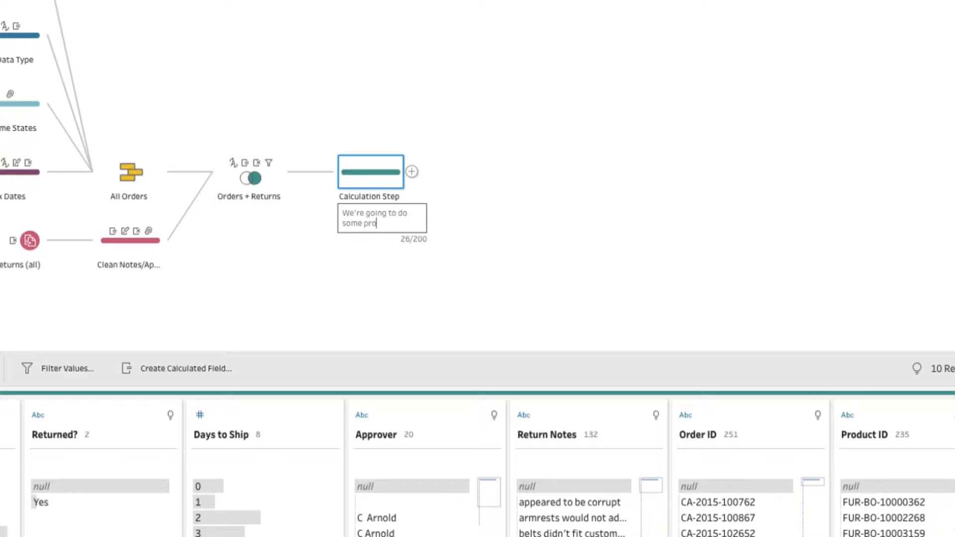
type("fit ratio calcs.")
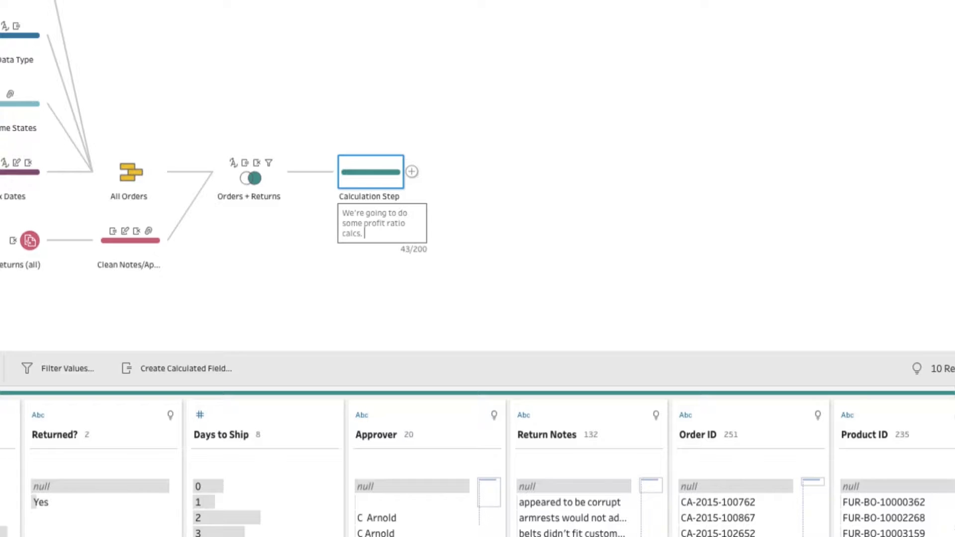
left_click(564, 247)
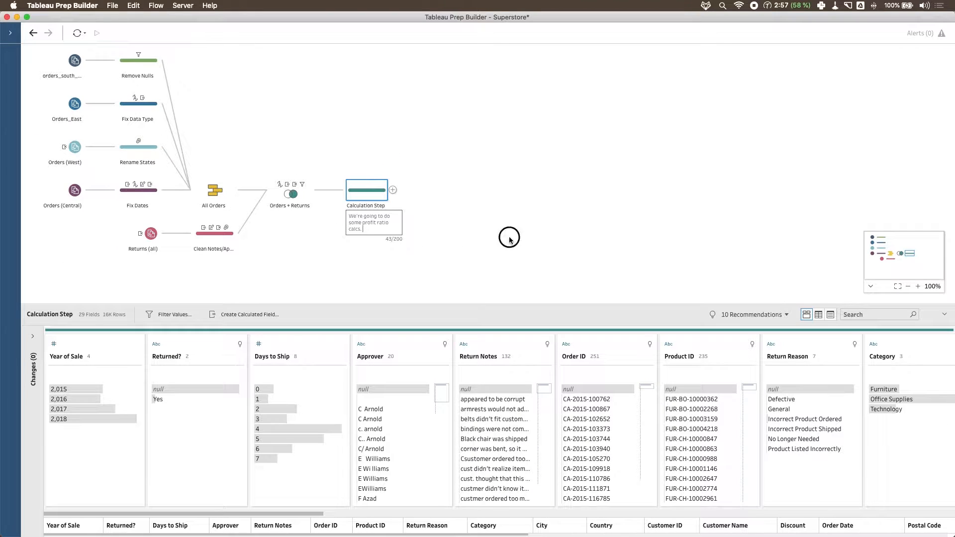
left_click(487, 237)
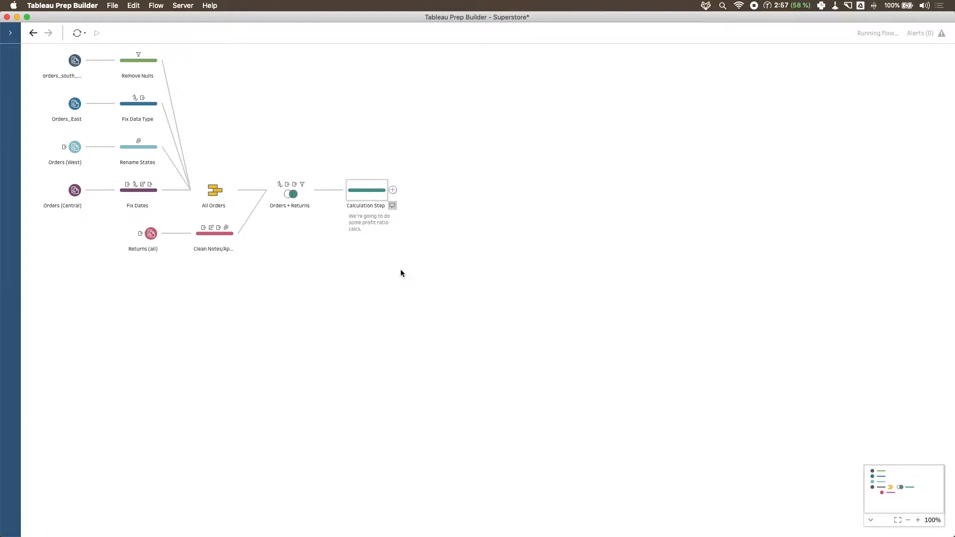
- Enlarge the data area of the Calculation Step beneath the flow and look through its field cards
left_click_drag(436, 303, 441, 228)
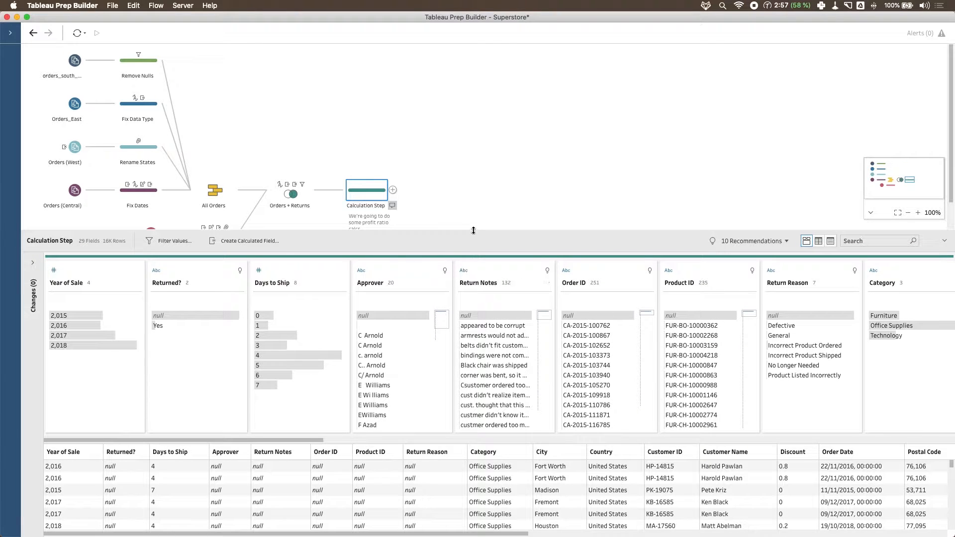
scroll(491, 151, "down", 2)
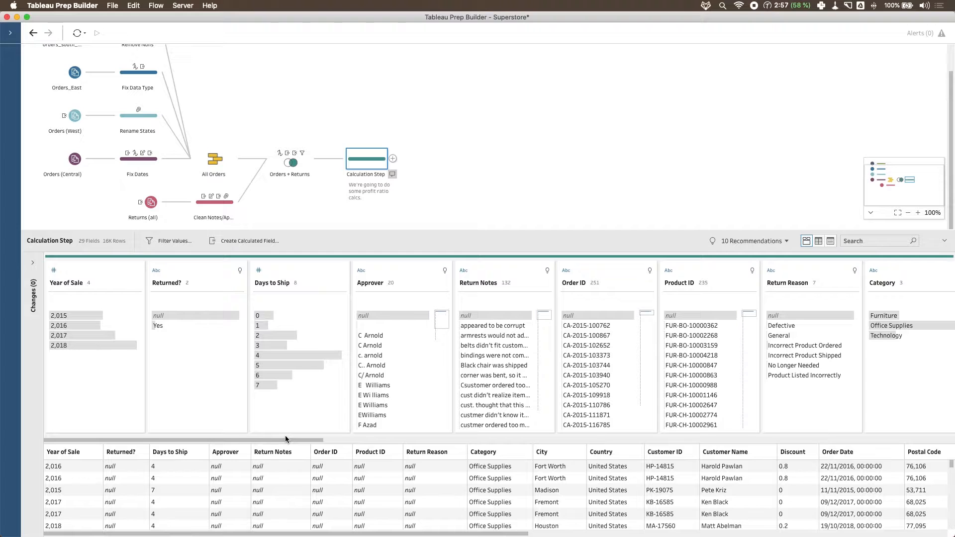
left_click_drag(285, 439, 209, 440)
- Show the Calculation Step's fields as a list and select the Sales field
left_click(831, 242)
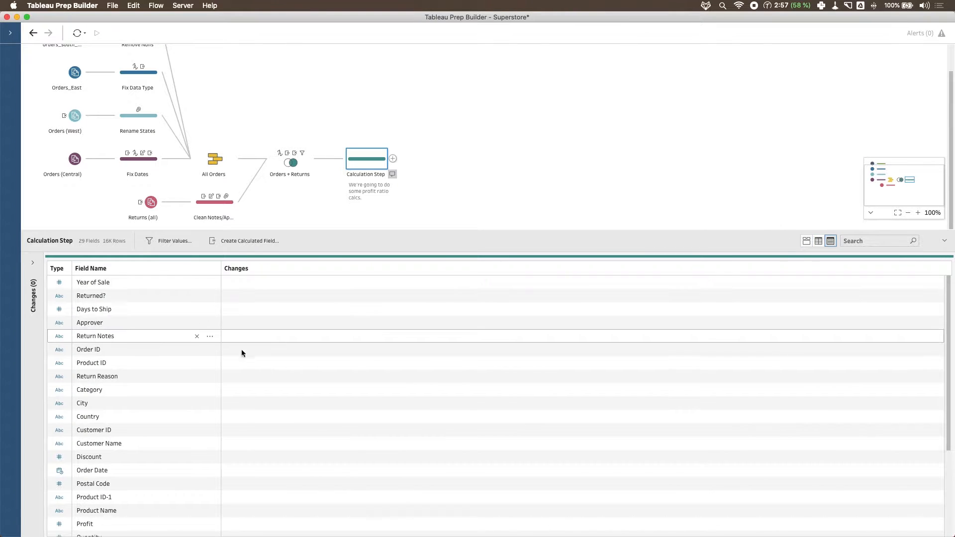
scroll(192, 372, "down", 5)
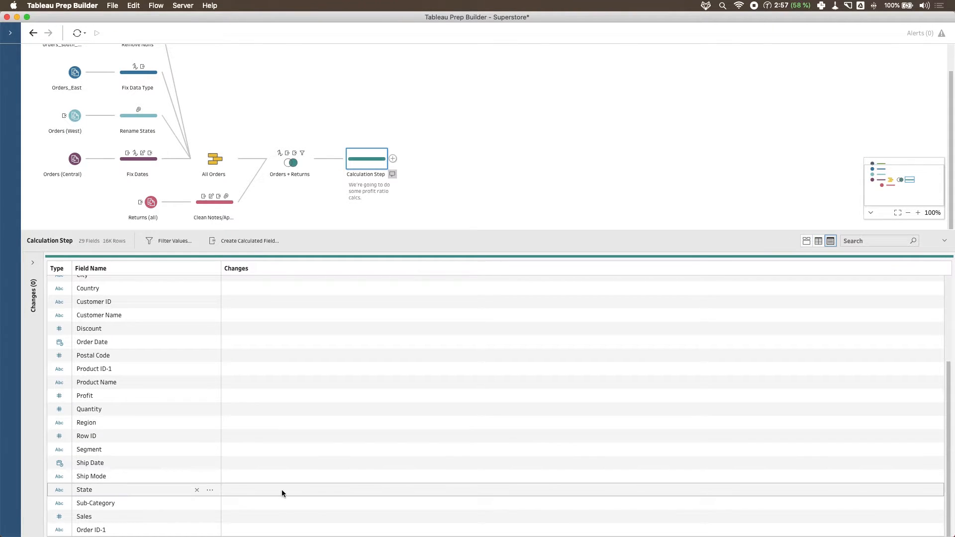
left_click(81, 517)
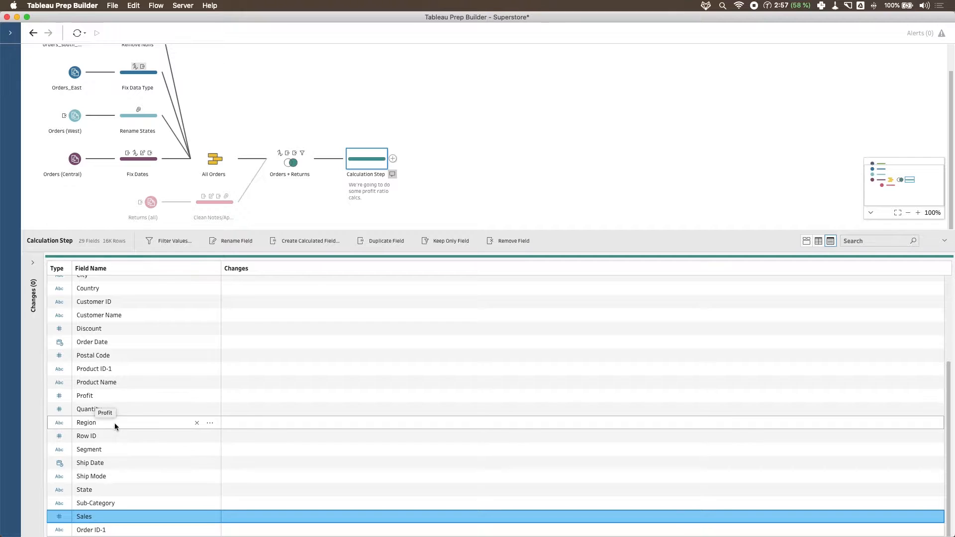
scroll(112, 470, "up", 1)
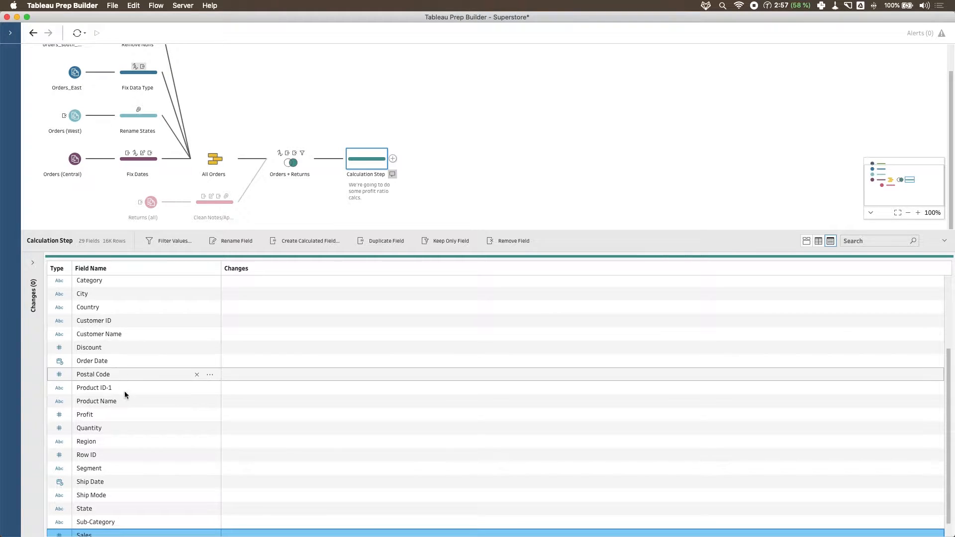
scroll(139, 460, "down", 2)
scroll(139, 464, "up", 2)
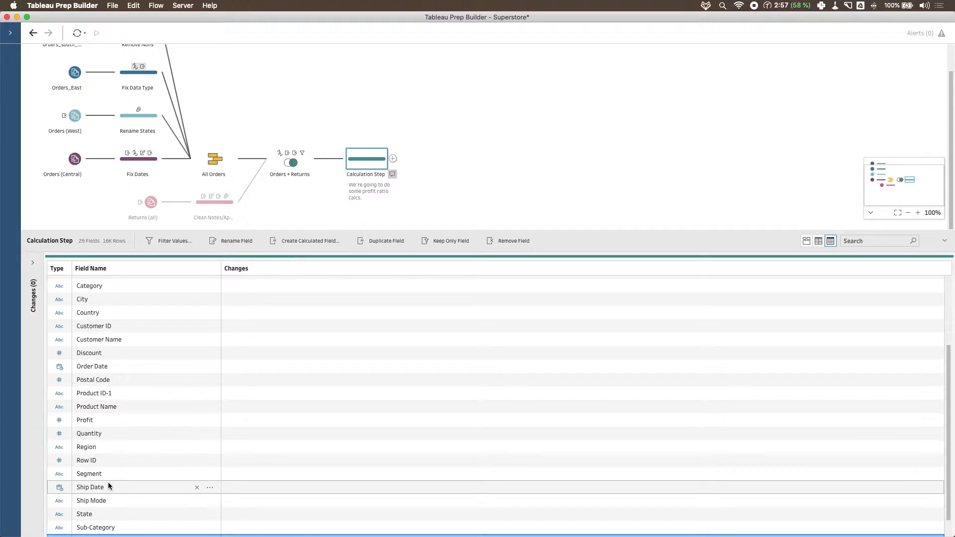
scroll(107, 487, "down", 2)
left_click(109, 517)
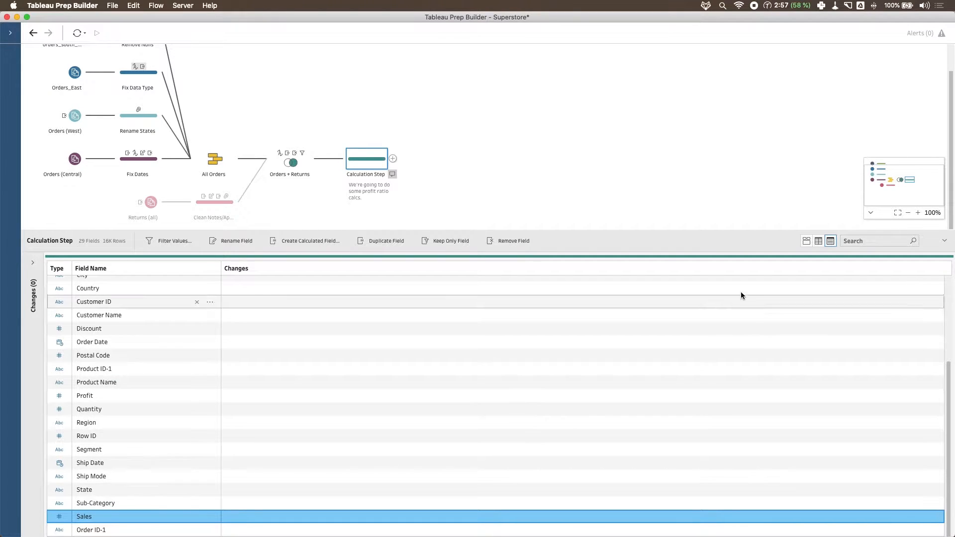
- Return to the profile view of the fields and move the Sales card directly before Profit
left_click(808, 242)
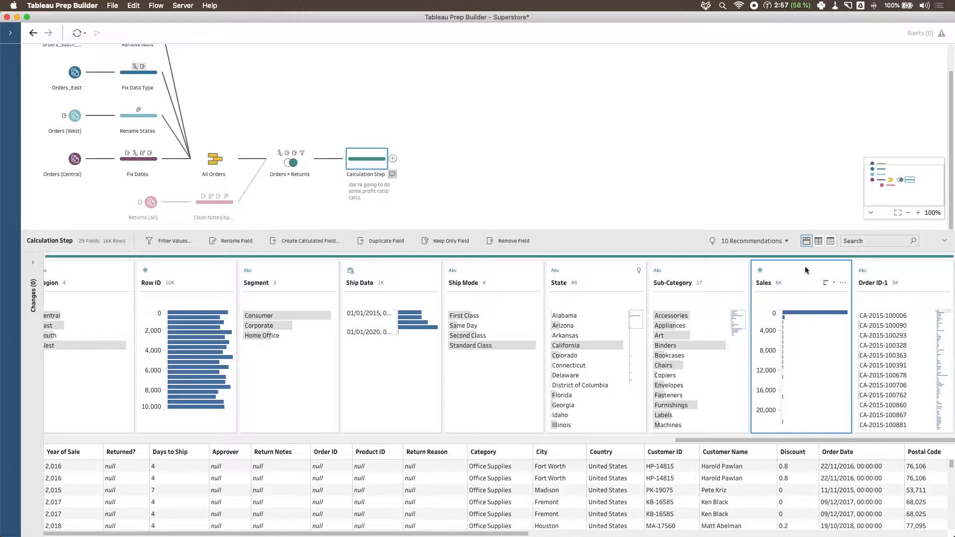
left_click_drag(806, 270, 528, 301)
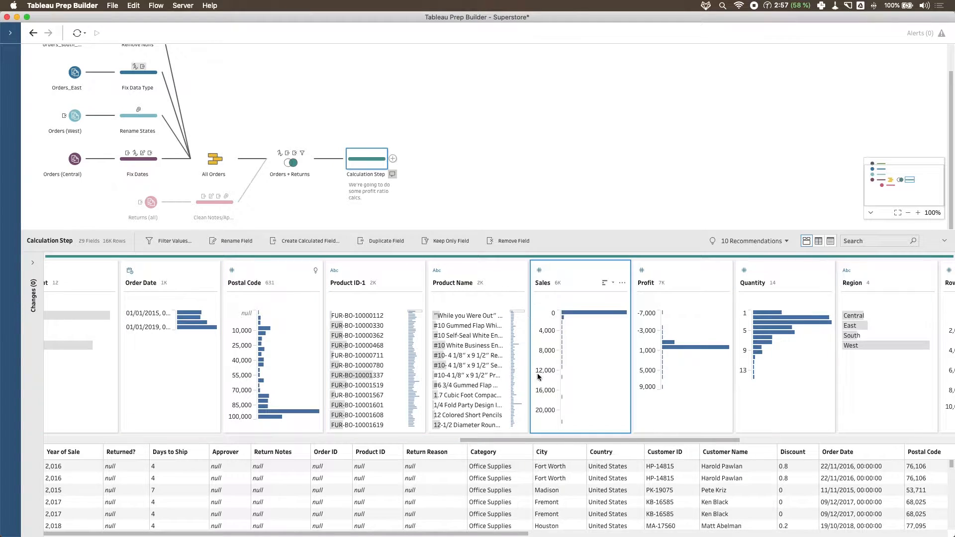
scroll(562, 440, "right", 4)
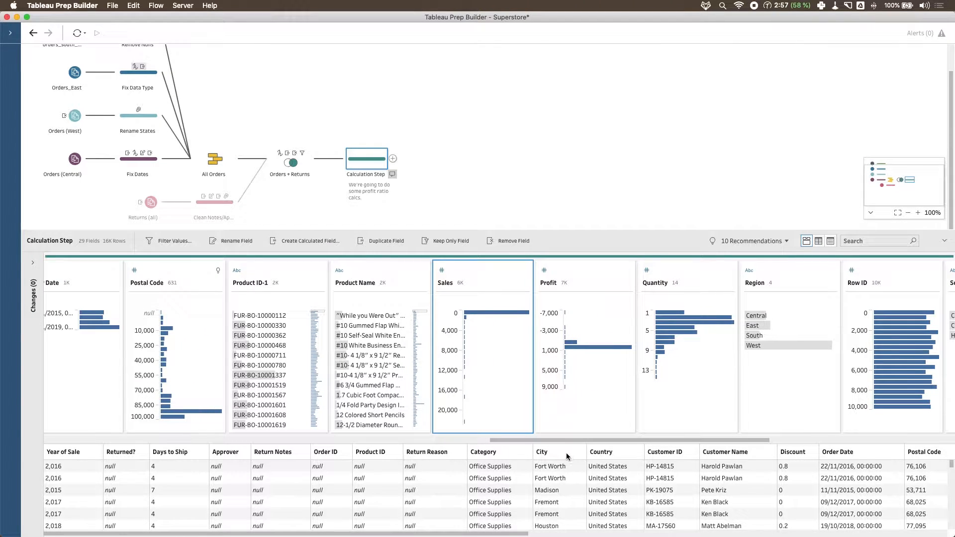
- Try merging Product Name into Product ID-1, and undo the merge after checking the list of changes
mouse_move(398, 290)
left_click_drag(377, 272, 266, 274)
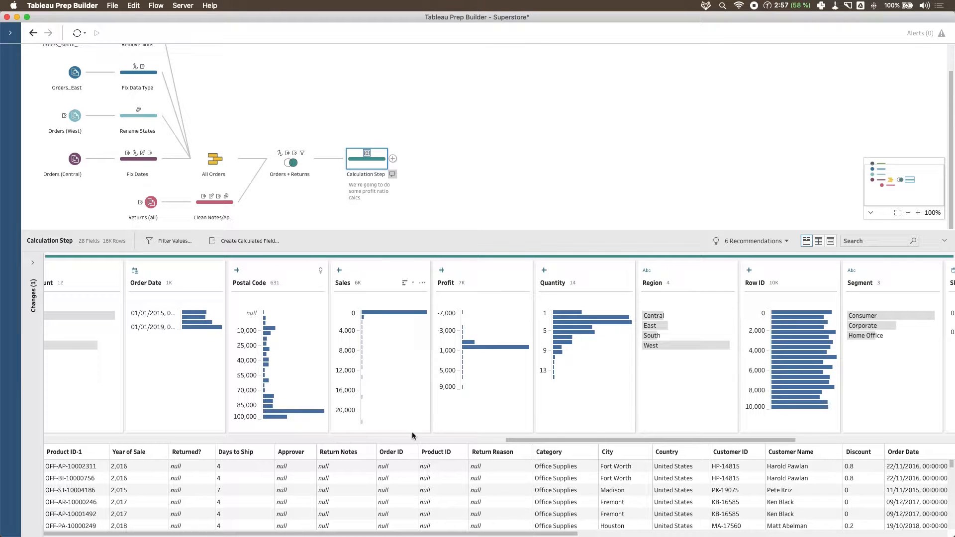
left_click_drag(549, 439, 43, 441)
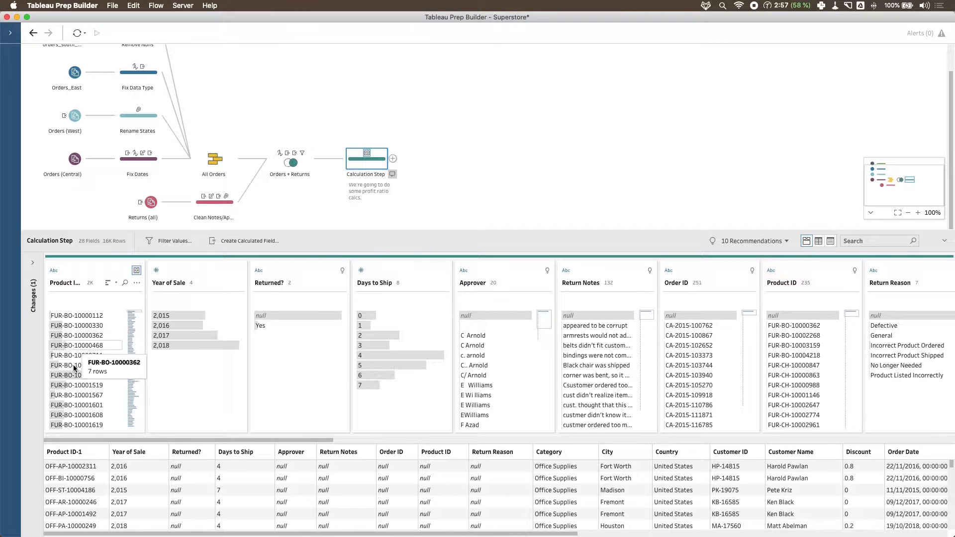
left_click(33, 262)
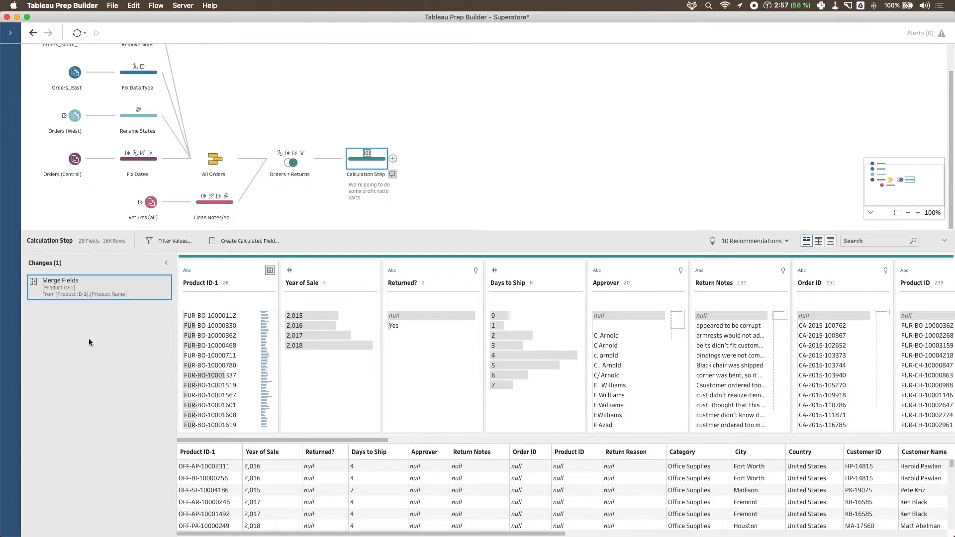
left_click(33, 34)
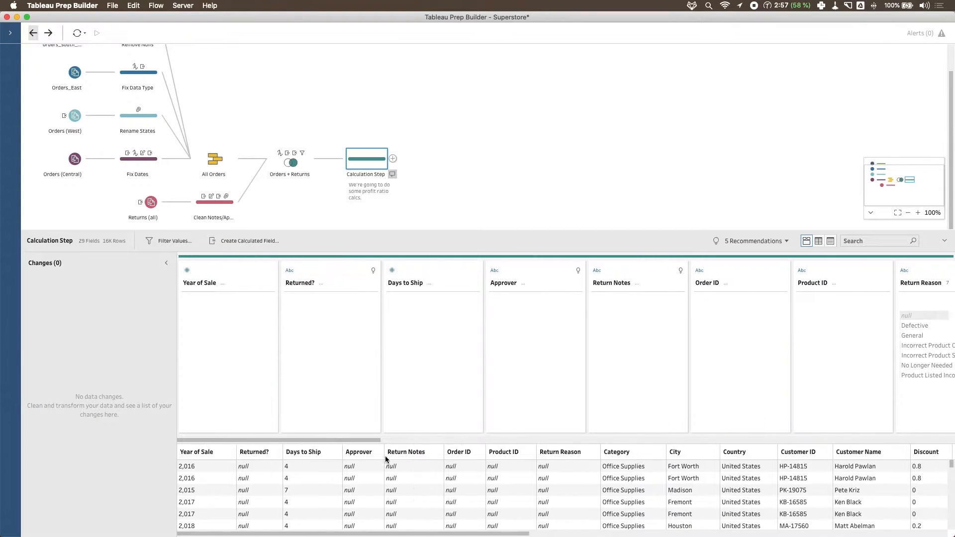
- Move the Sales card to between Profit and Quantity
left_click_drag(365, 441, 791, 460)
left_click_drag(452, 268, 627, 275)
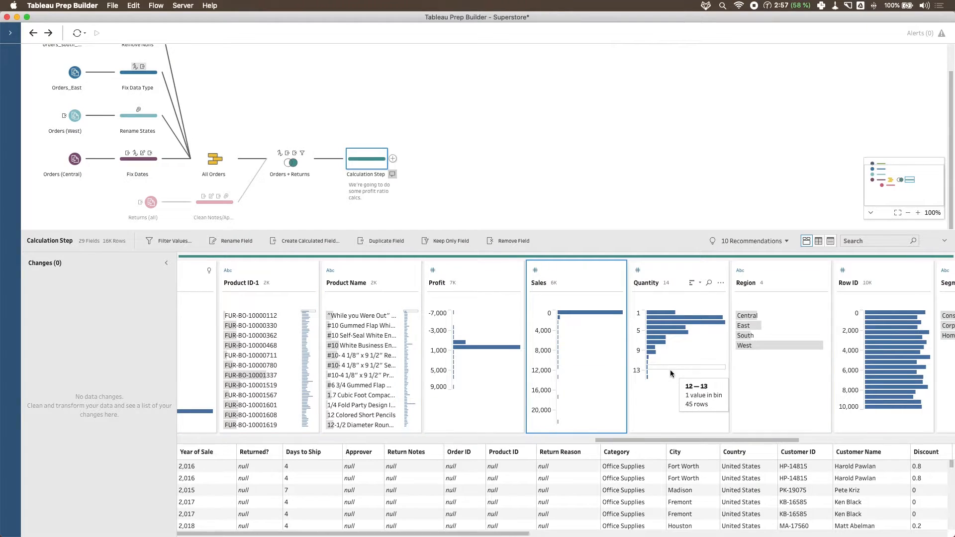
mouse_move(664, 379)
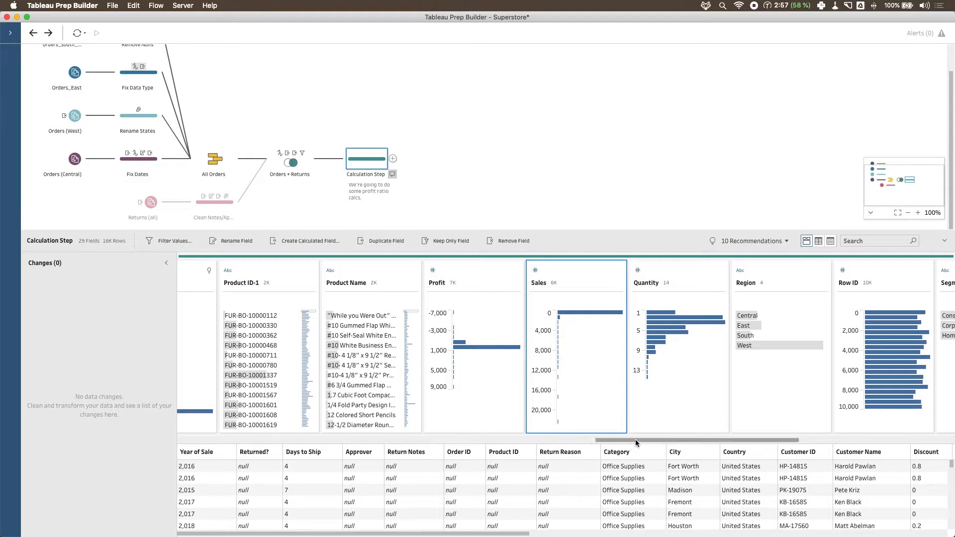
left_click_drag(635, 440, 656, 439)
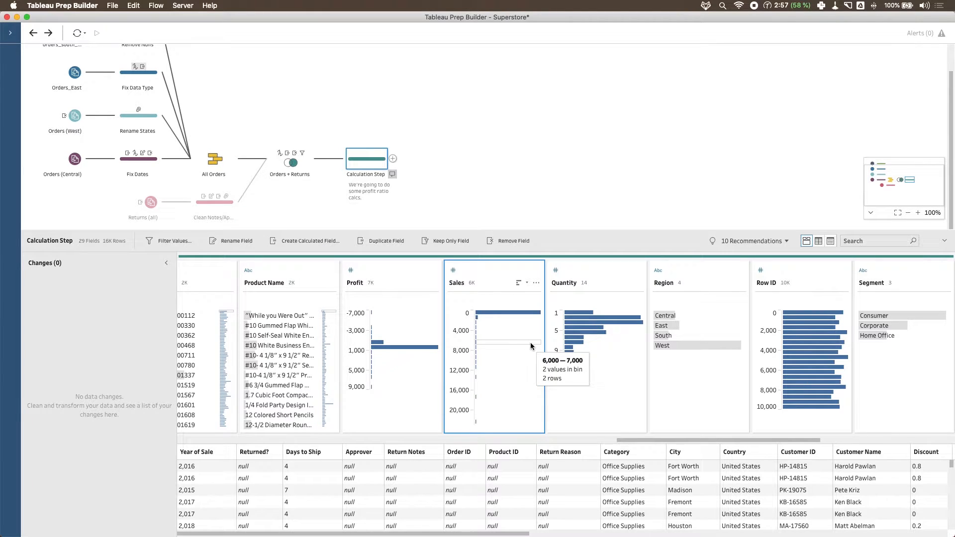
- Start a calculated field from the Sales field and wrap it in an aggregate as SUM([Sales])
left_click(309, 241)
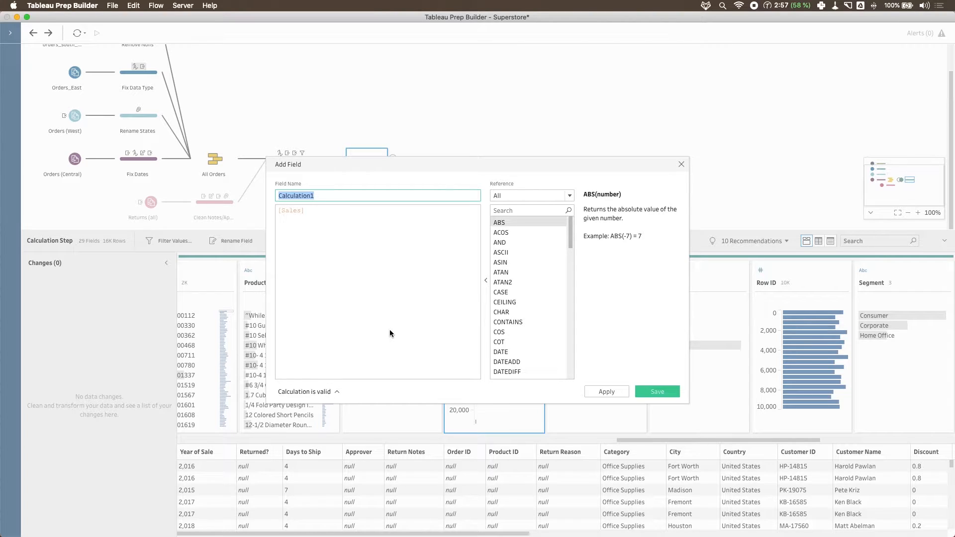
left_click(380, 246)
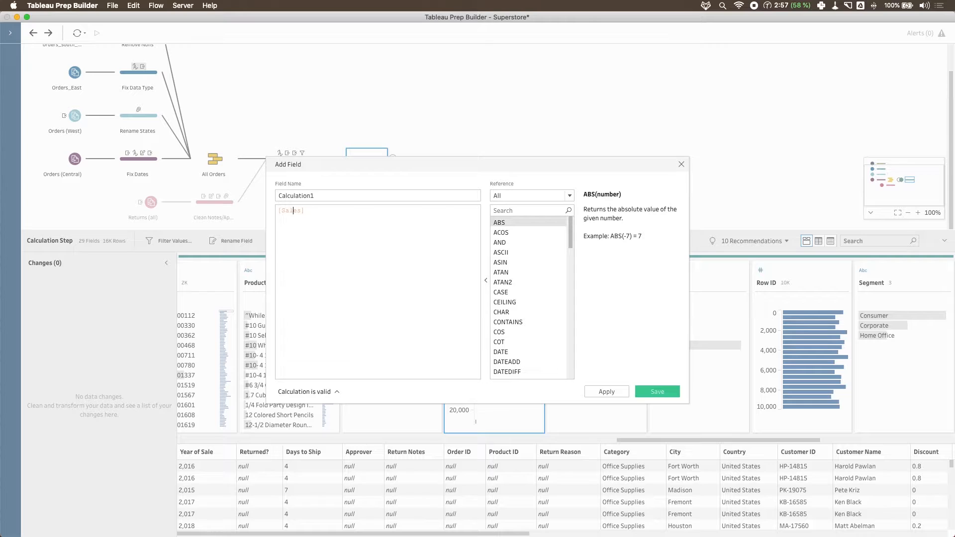
type("SUM(")
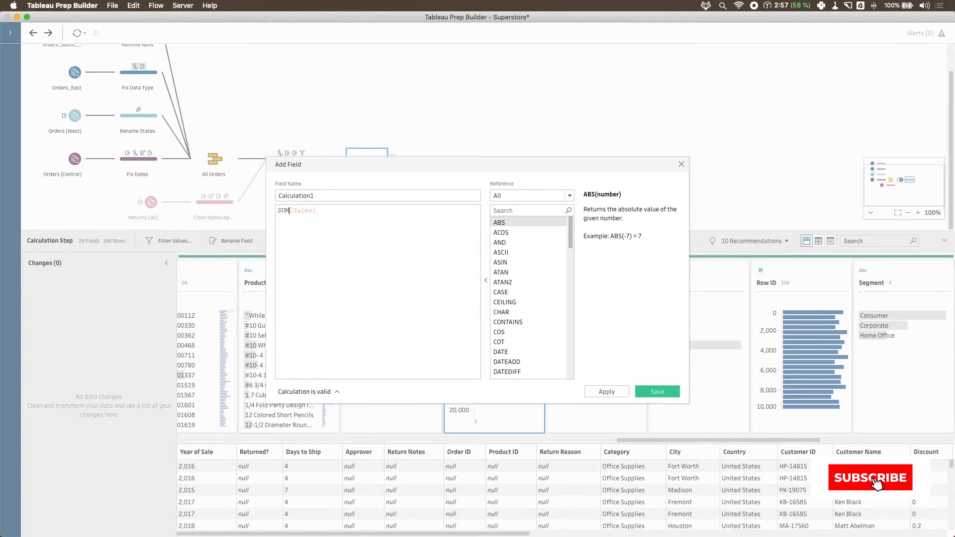
key("Right")
key("Right")
key("Right")
key("Right")
key("Right")
key("Right")
key("Right")
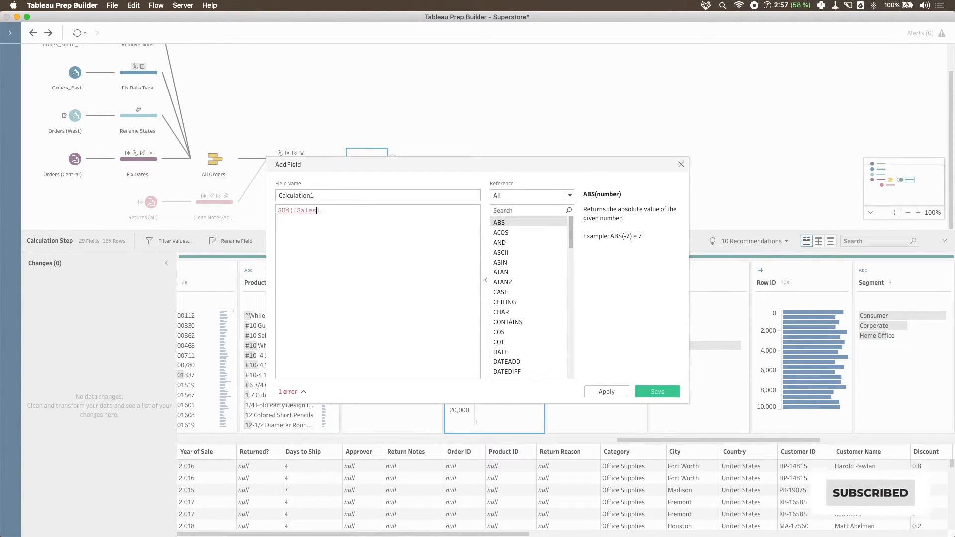
type(")")
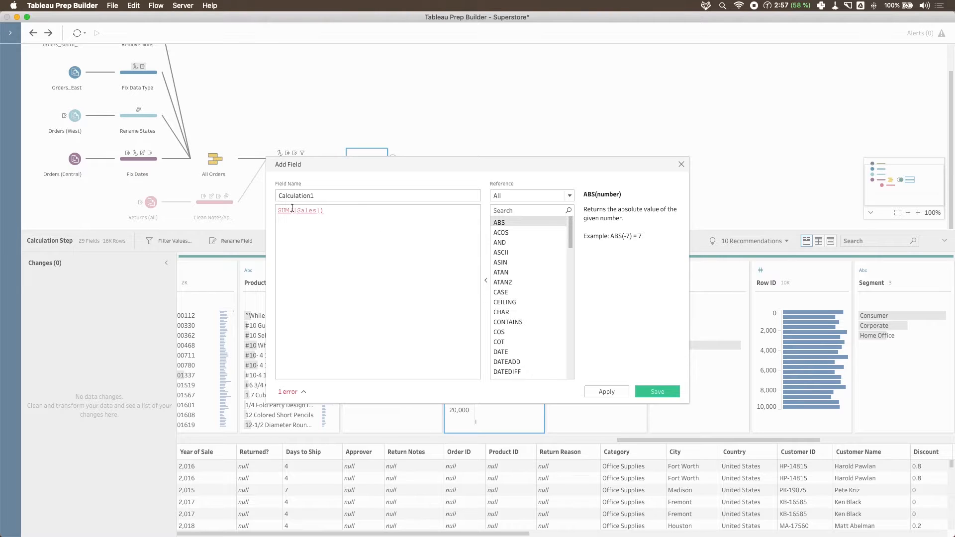
- Remove the SUM wrapper and change the formula to [Profit]/[Sales]
left_click_drag(293, 210, 266, 214)
key("BackSpace")
left_click(351, 214)
key("BackSpace")
type("profi")
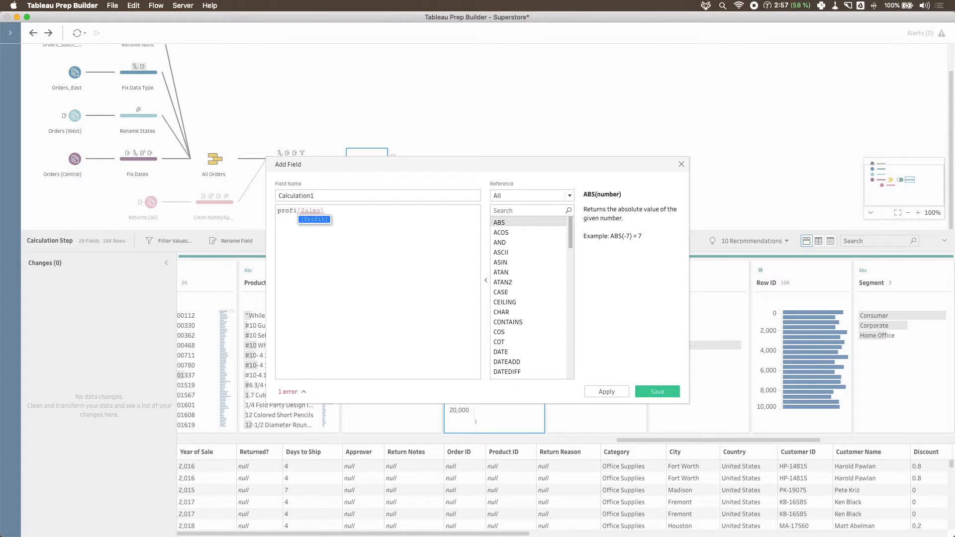
key("Return")
type("/")
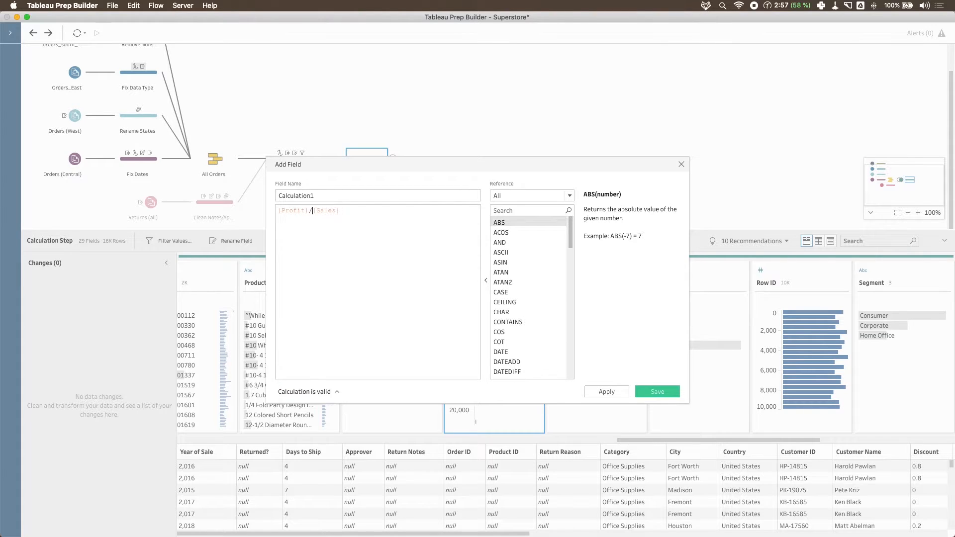
- Name the calculated field profit ratio
double_click(334, 195)
key("BackSpace")
type("profit ")
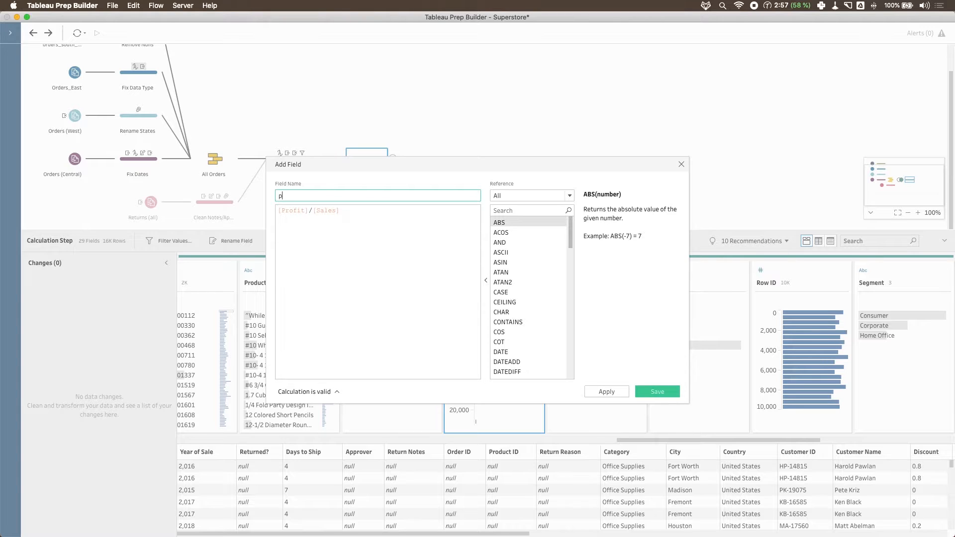
type("ration")
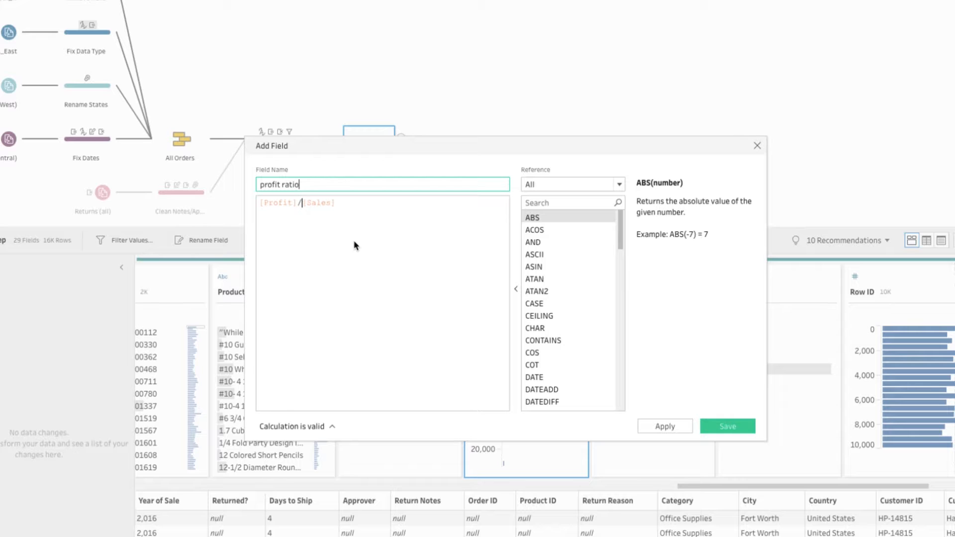
- Show the calculation's validation notifications and test them by deleting and restoring the division operator between Profit and Sales
left_click(315, 427)
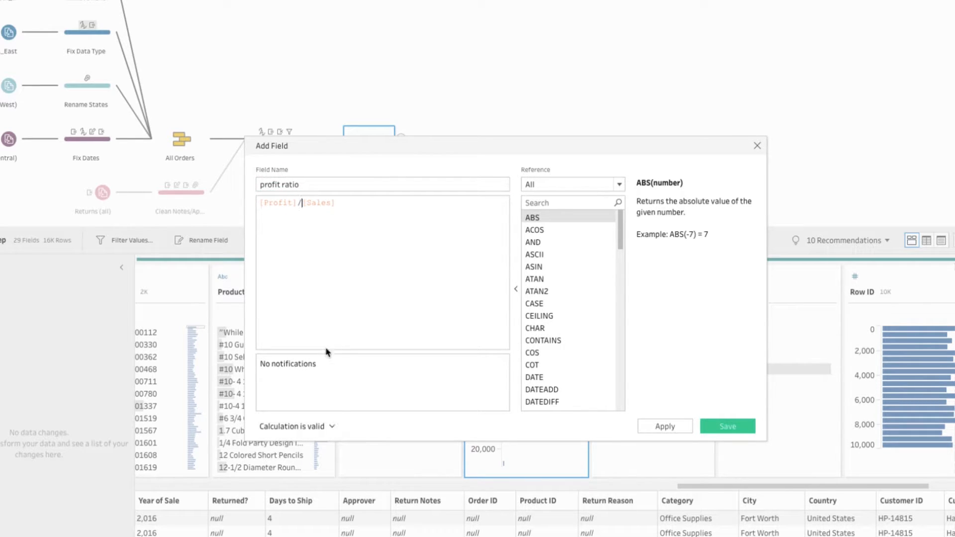
left_click(308, 203)
key("BackSpace")
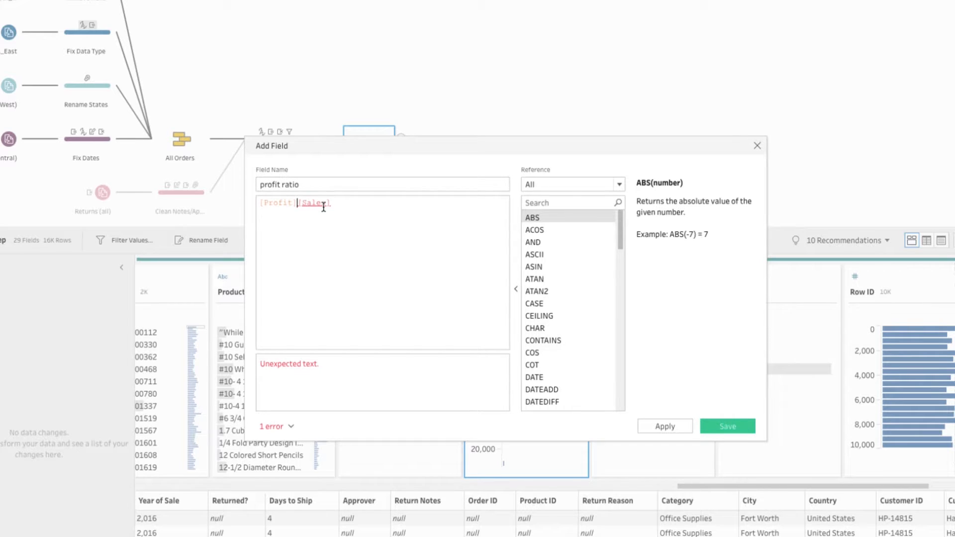
type("/")
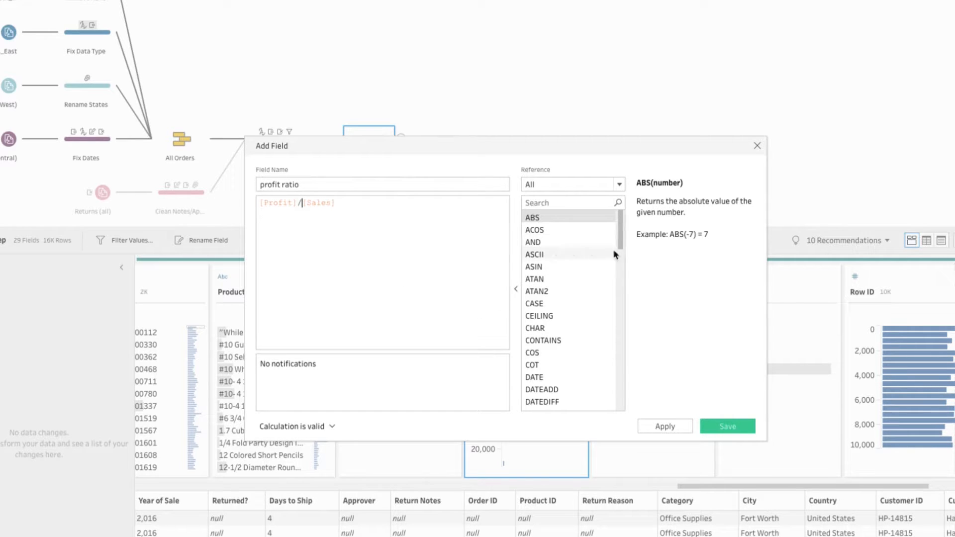
- Limit the function reference to Date functions and read the descriptions of DATEADD and DATEDIFF
left_click(516, 291)
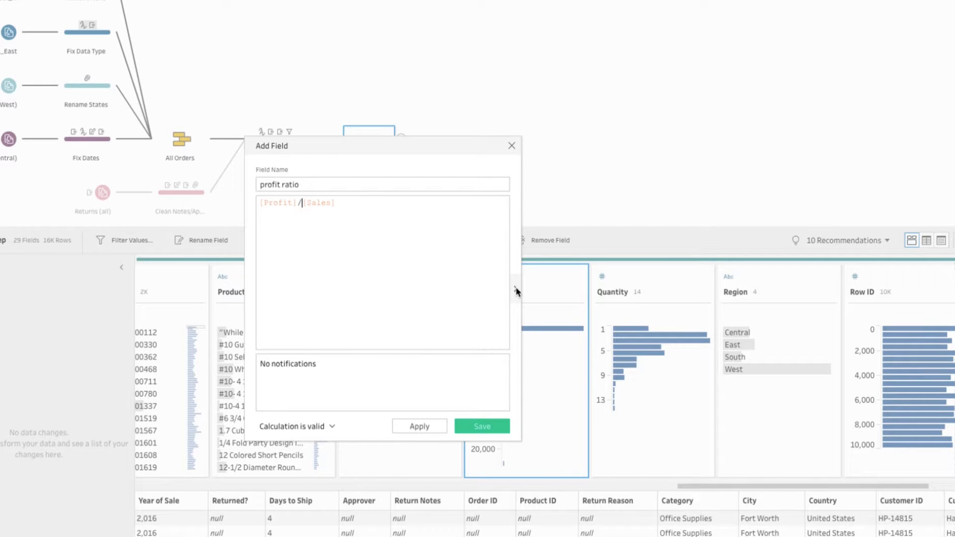
left_click(516, 290)
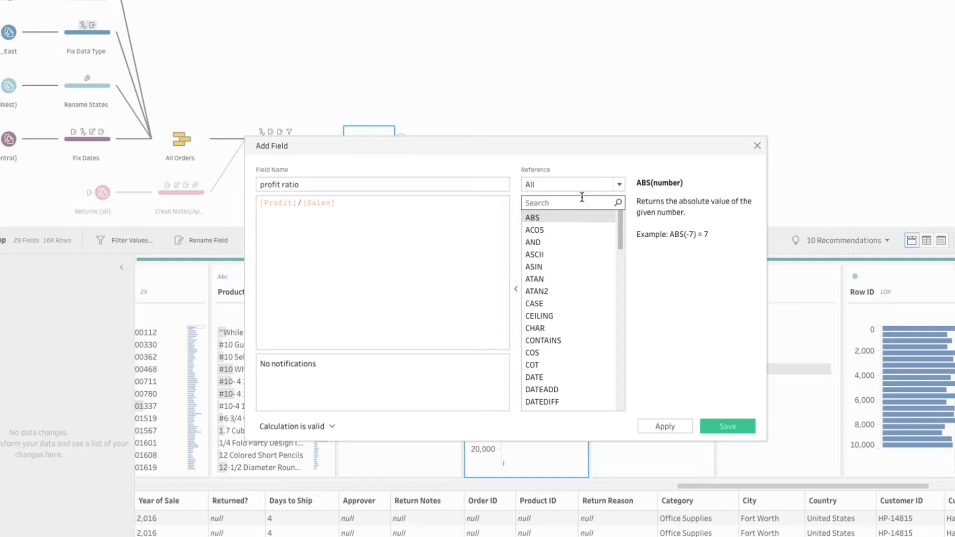
left_click(561, 184)
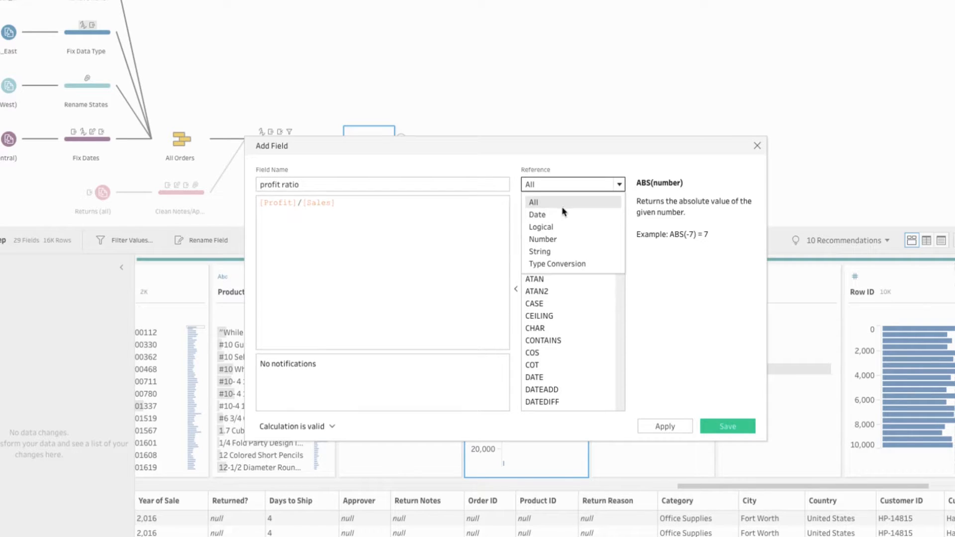
left_click(537, 215)
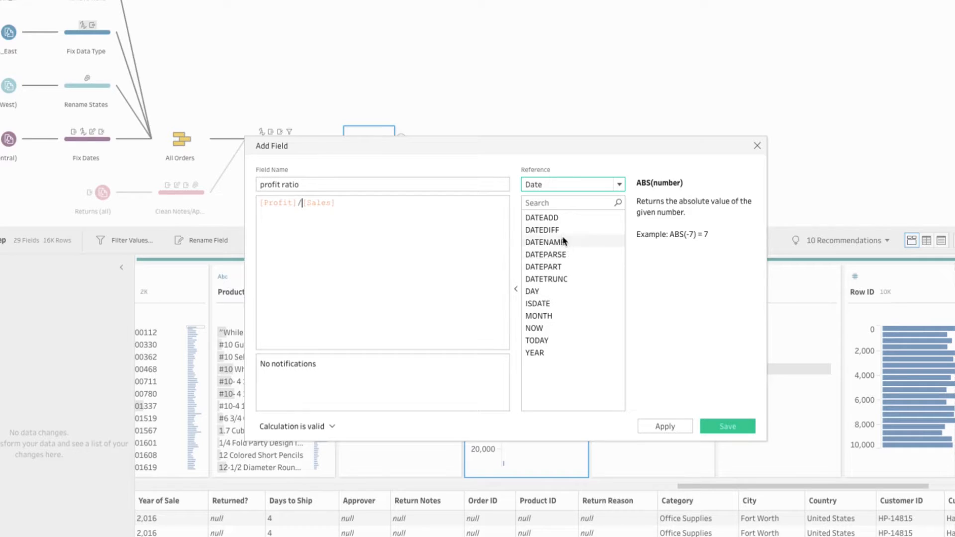
left_click(556, 219)
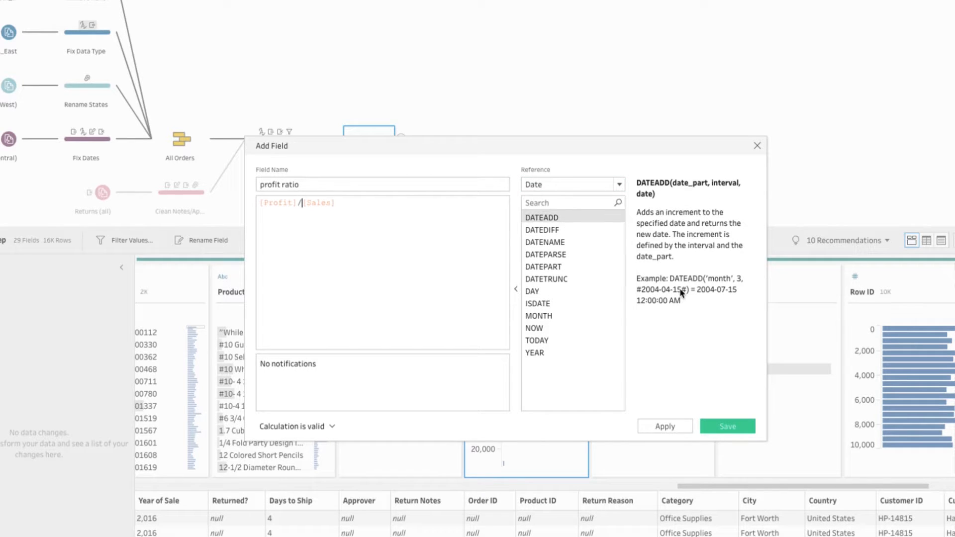
left_click(553, 230)
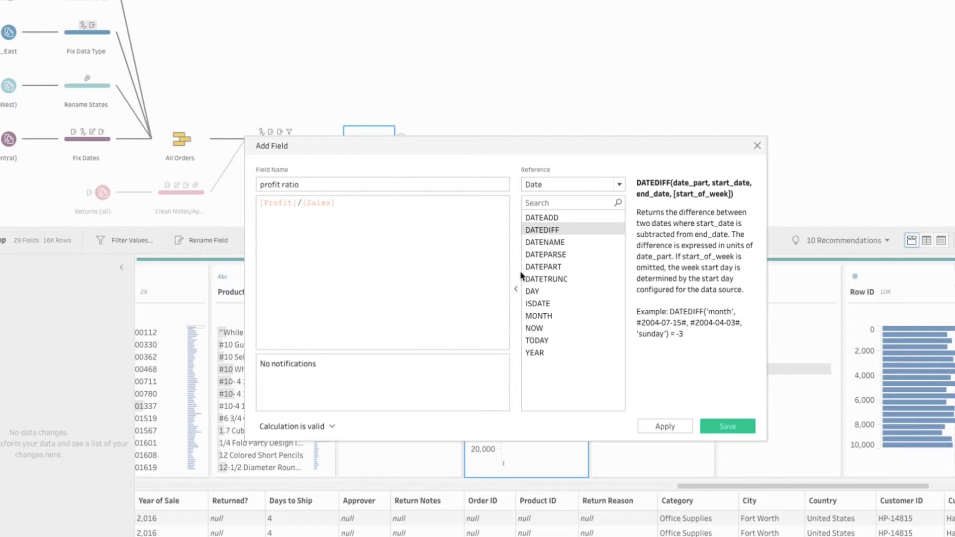
- Hide the function reference, save the profit ratio field and bring its profile card into view
left_click(516, 288)
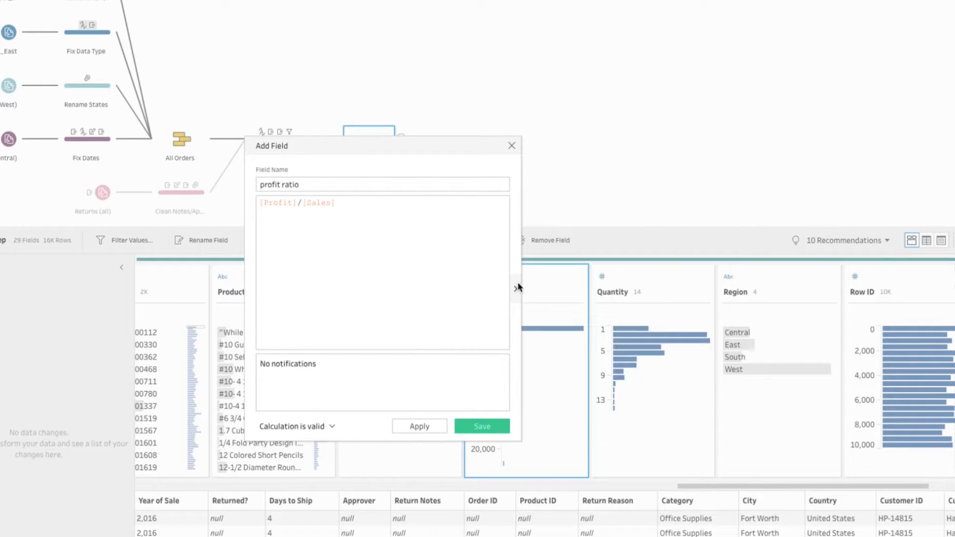
left_click(476, 428)
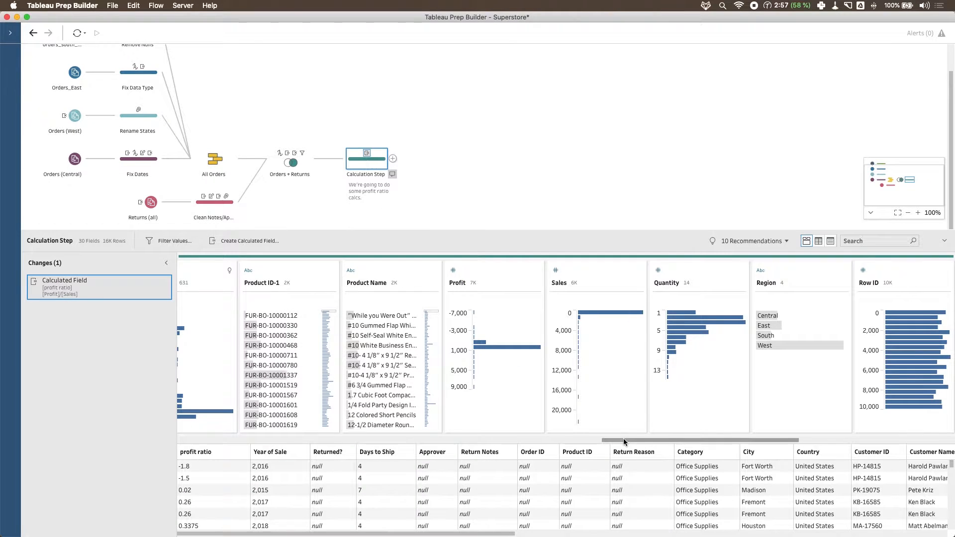
left_click_drag(687, 486, 561, 488)
left_click_drag(523, 444, 164, 441)
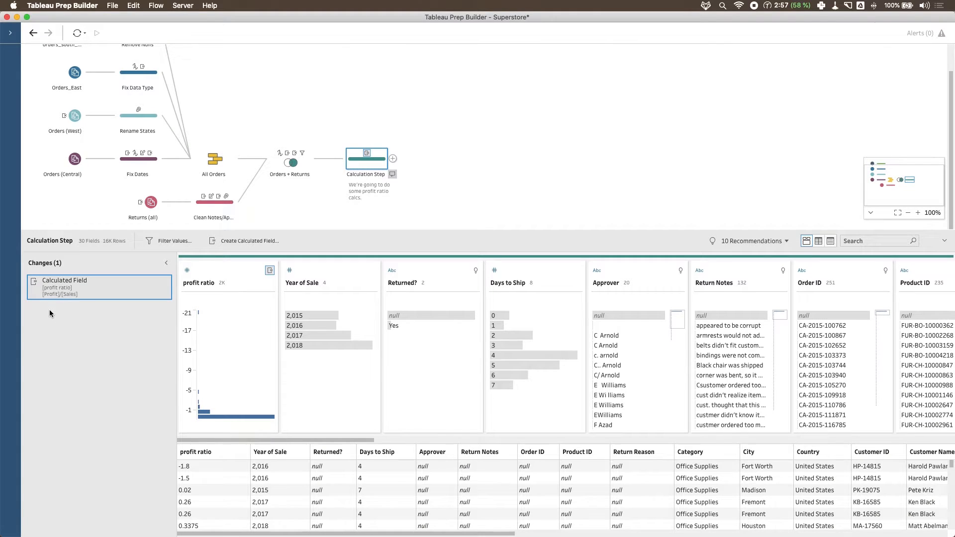
- Start a calculation filter on the Order Date field and move its dialog clear of the Order Date card
left_click_drag(346, 441, 636, 460)
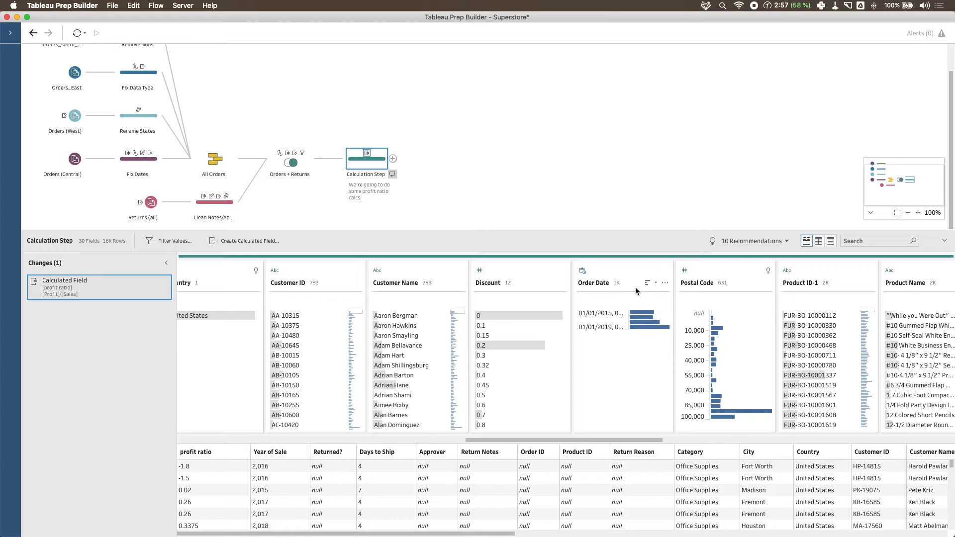
left_click(665, 283)
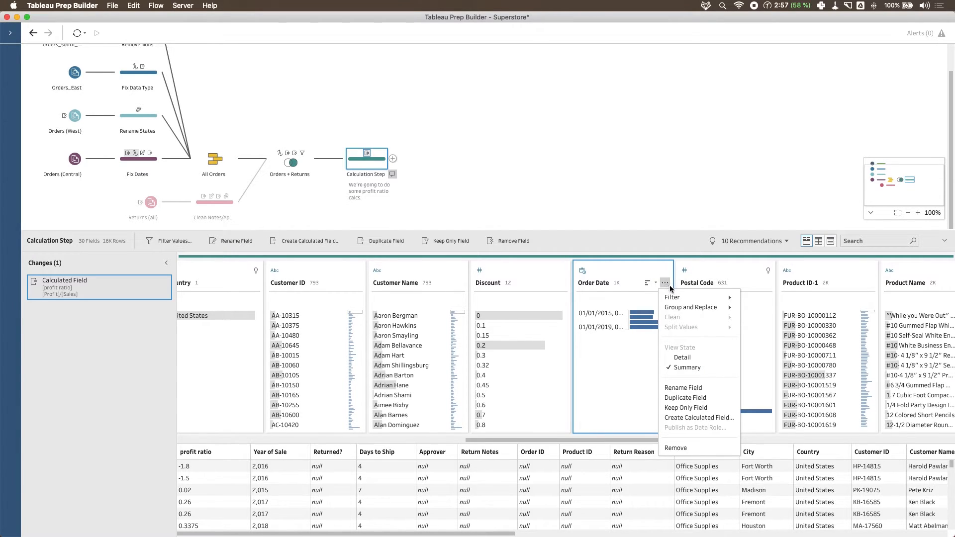
mouse_move(683, 300)
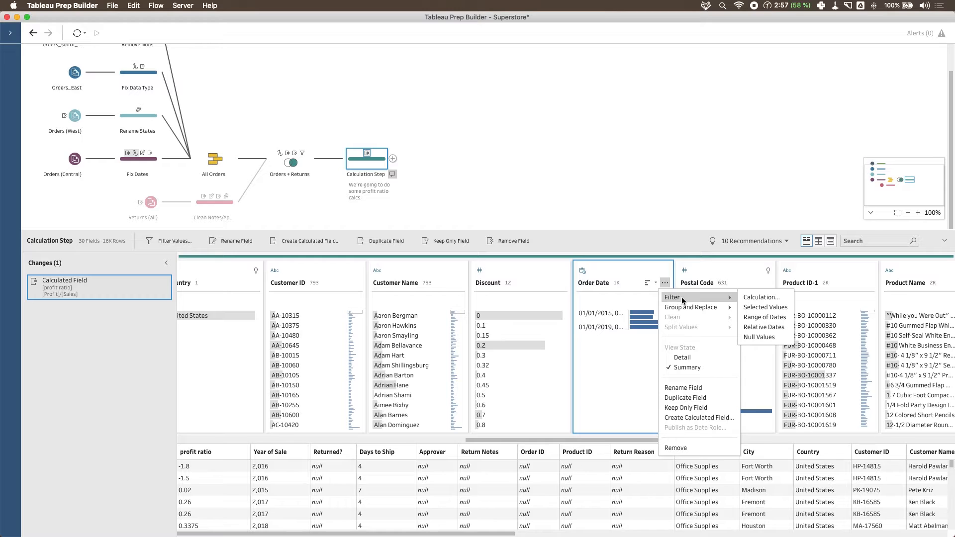
left_click(768, 297)
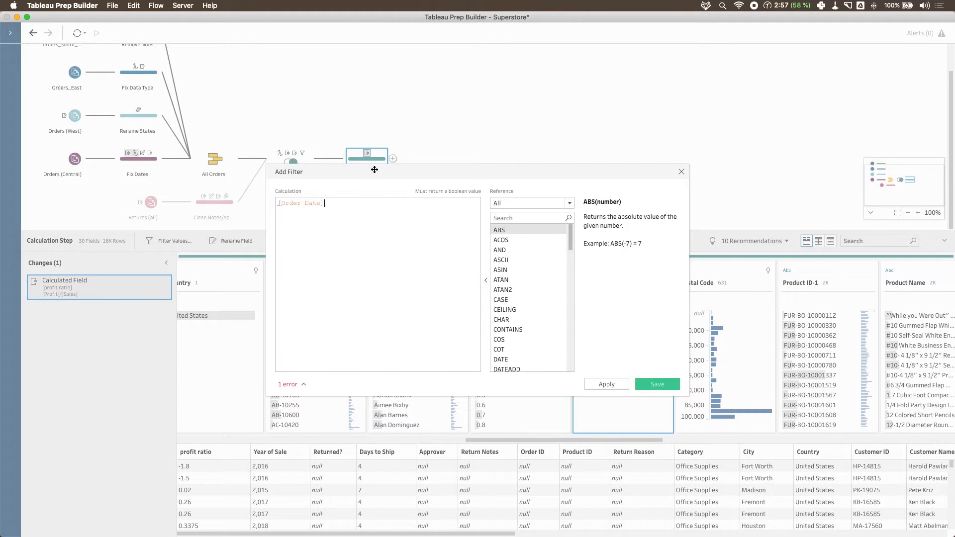
left_click_drag(375, 172, 427, 188)
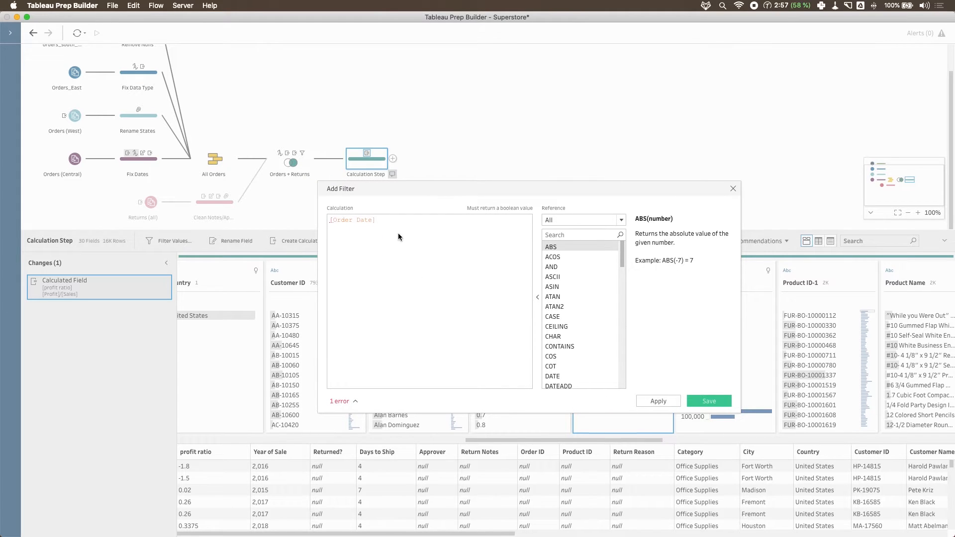
left_click_drag(390, 220, 323, 217)
left_click(375, 268)
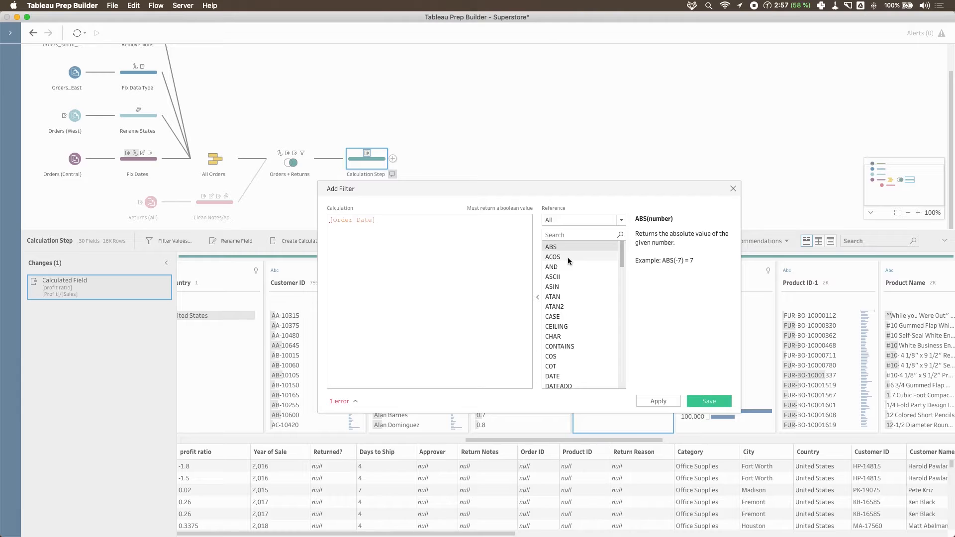
left_click_drag(594, 189, 407, 123)
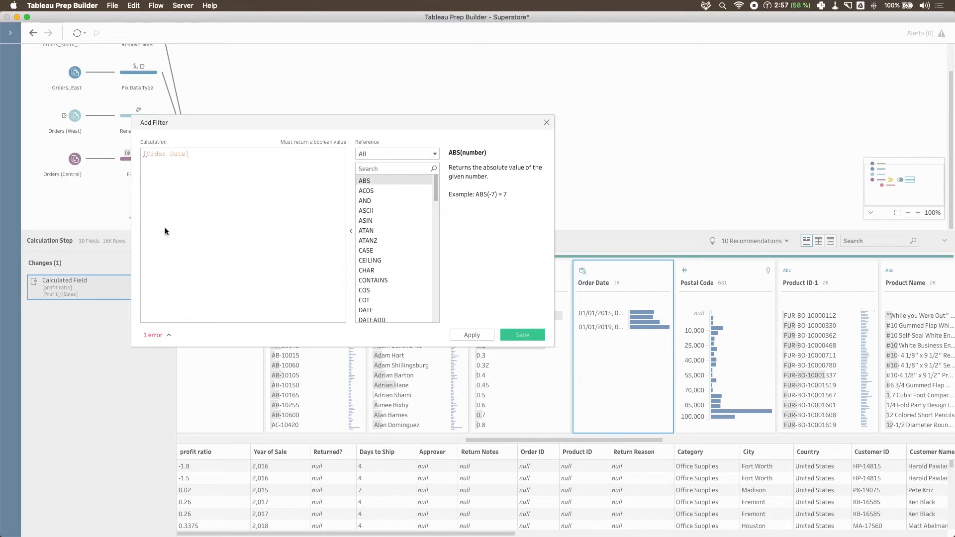
- Search the function reference for "dat" and read the description of the DATE function
left_click(410, 170)
type("dat")
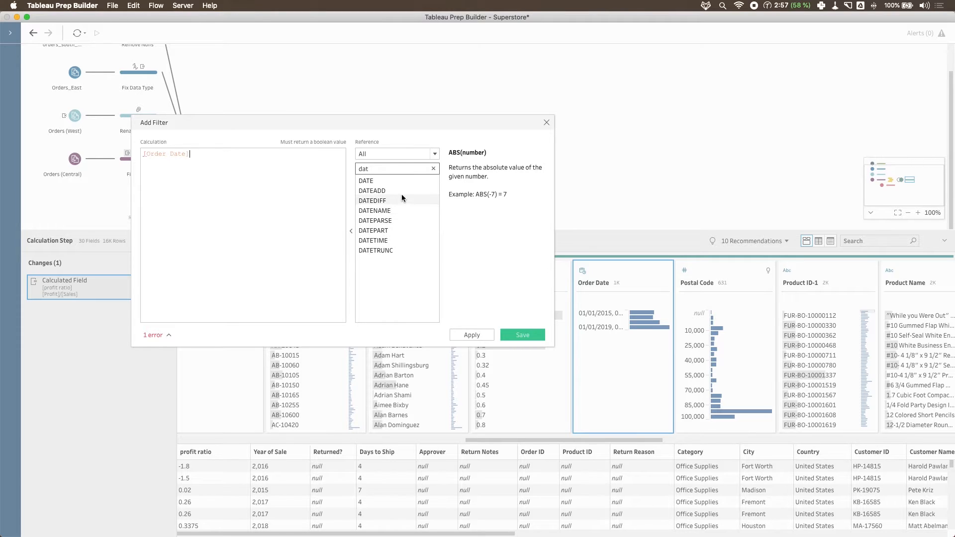
left_click(393, 182)
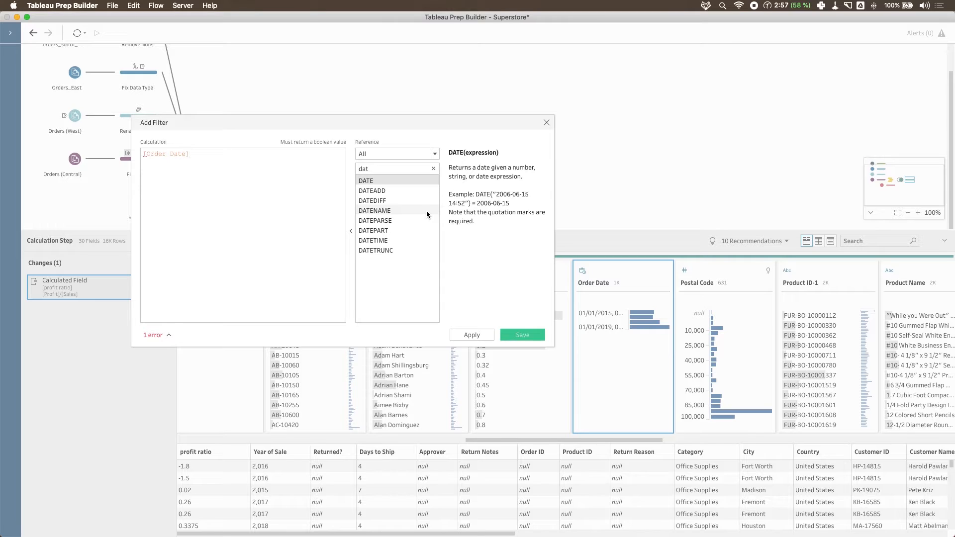
- Add the comment "// Date order > 2018" on a new line below [Order Date] in the filter calculation
key("Return")
type("//")
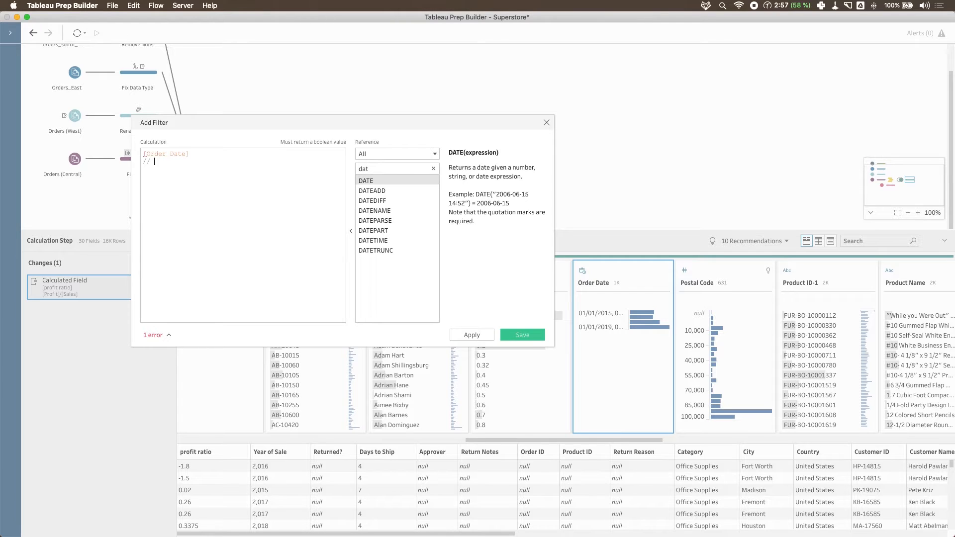
type("Date order > 2018")
- Extend the filter calculation to compare [Order Date] as greater than a DATE function containing empty single quotes
left_click_drag(193, 154, 142, 155)
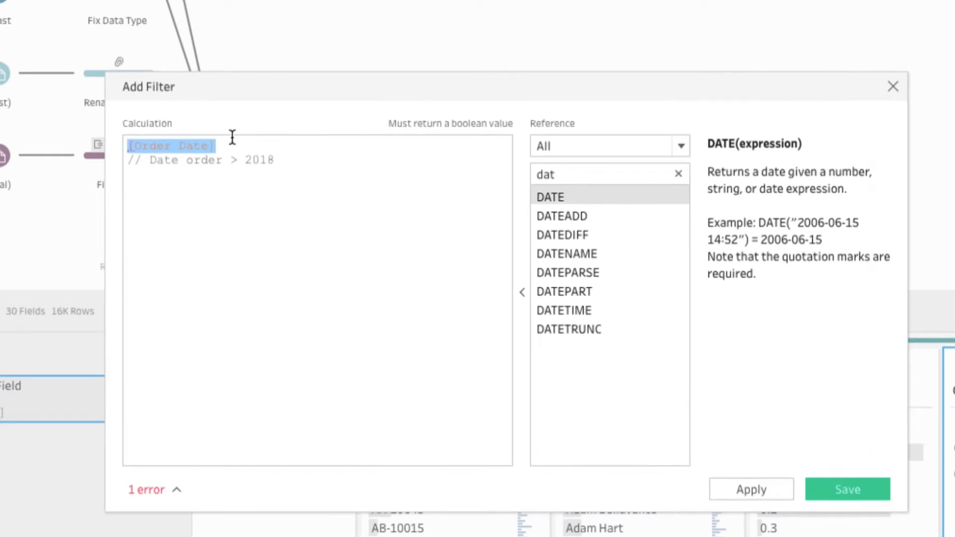
left_click(199, 151)
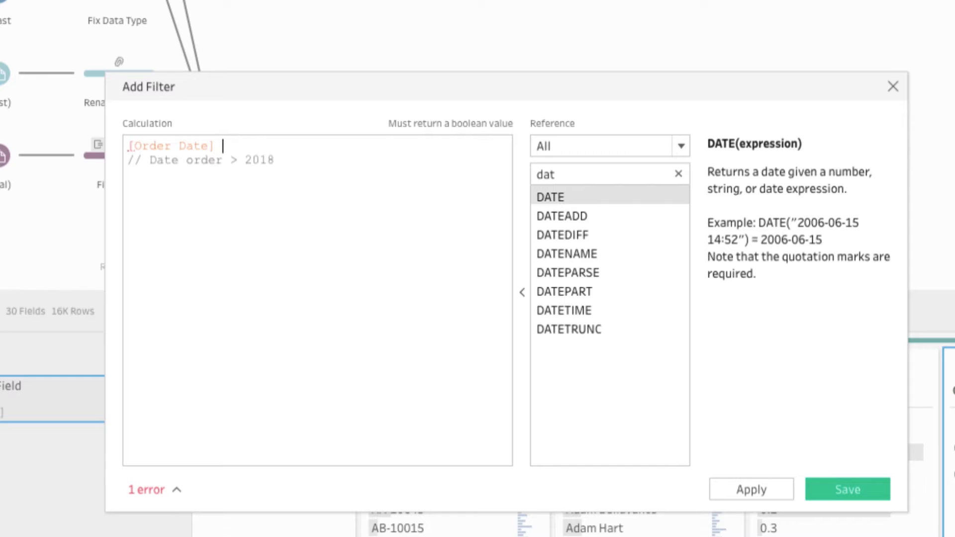
type(">")
double_click(551, 198)
type("''")
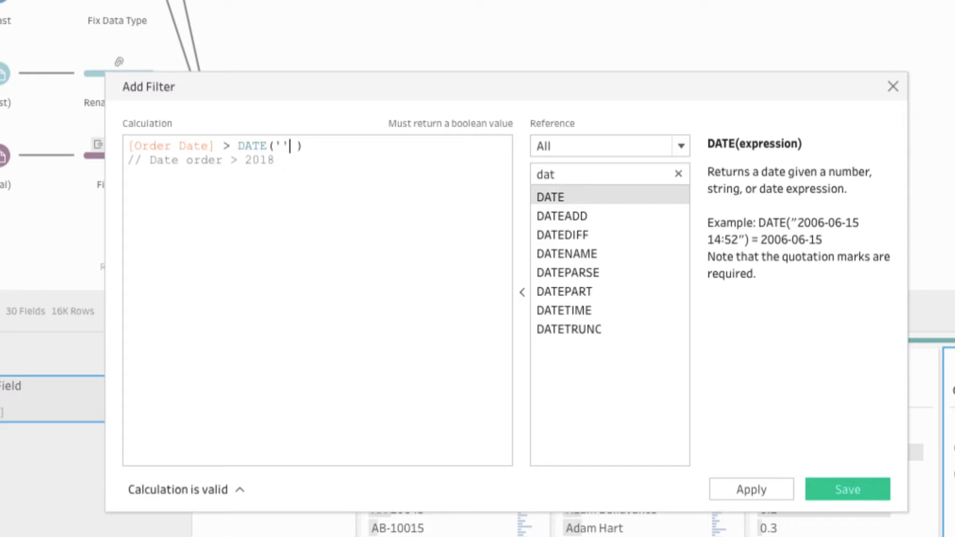
- Enter 2018-01-01 as the DATE value, remove the extra space before the closing parenthesis, and show the validation notifications
key("Left")
type("20")
type("17")
key("BackSpace")
type("8-01-01")
key("Right")
key("Right")
key("BackSpace")
left_click(242, 490)
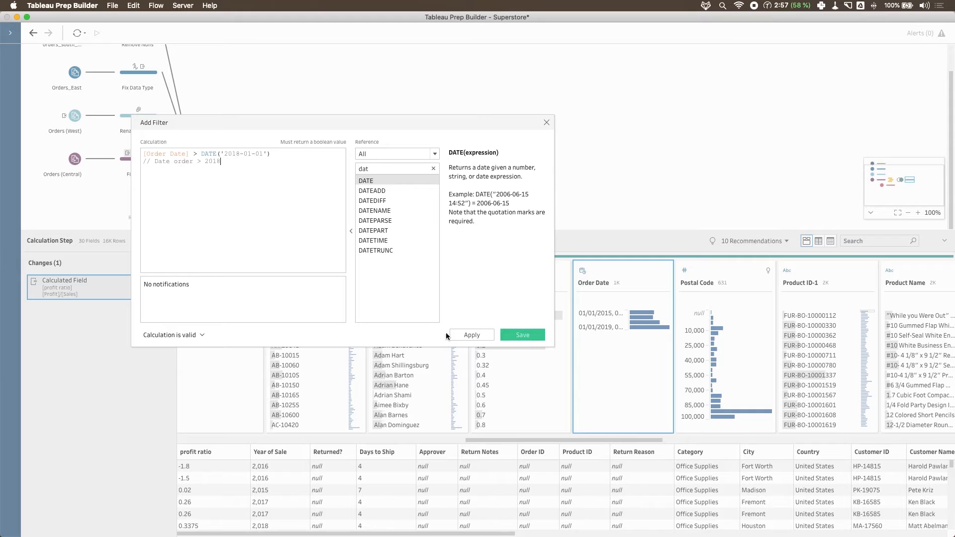
- Apply and save the Order Date filter, and widen the Order Date field in the profile to see its full date labels
left_click(466, 336)
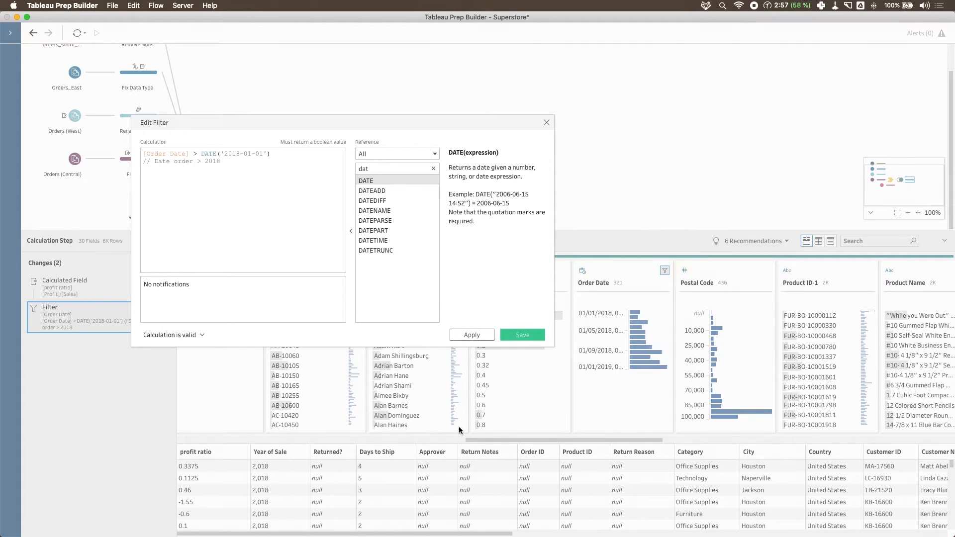
left_click(523, 336)
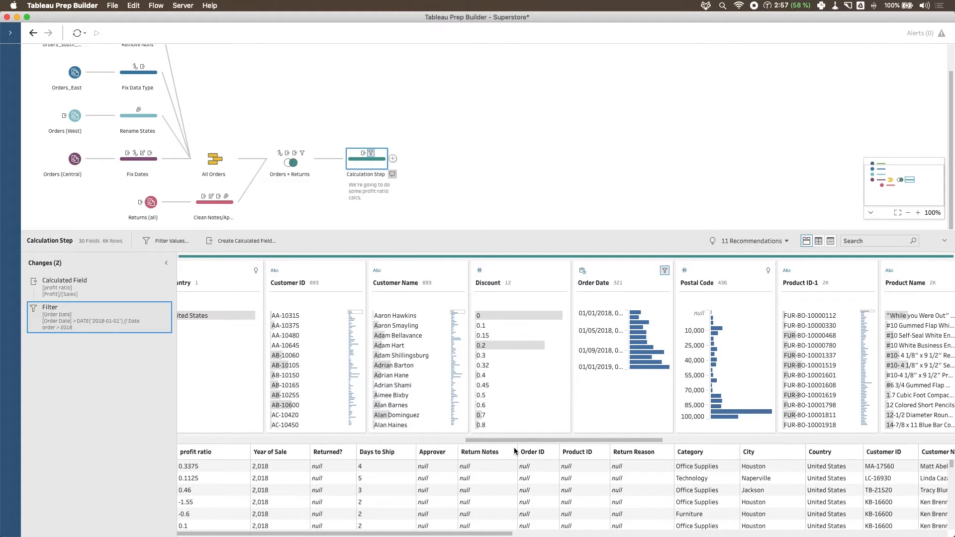
left_click(399, 440)
left_click(189, 440)
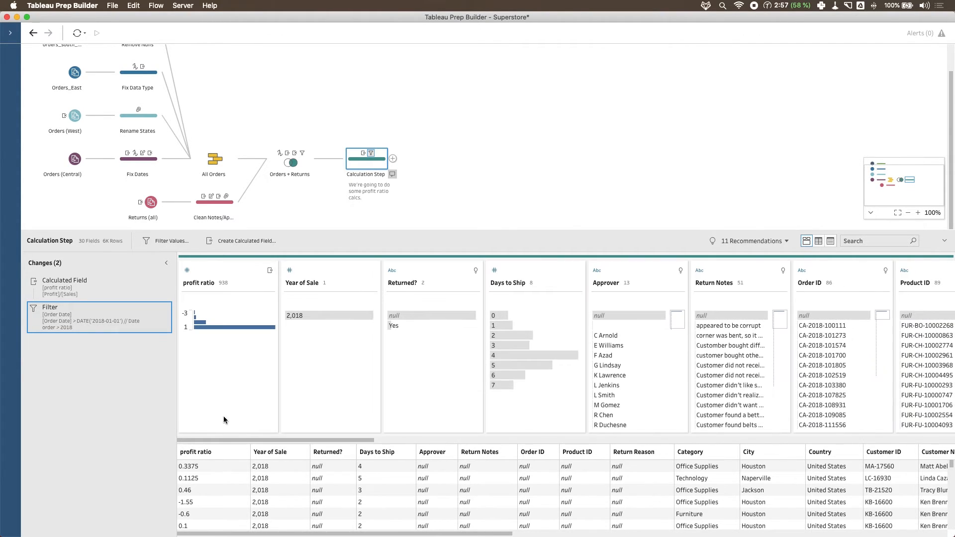
left_click_drag(362, 440, 672, 456)
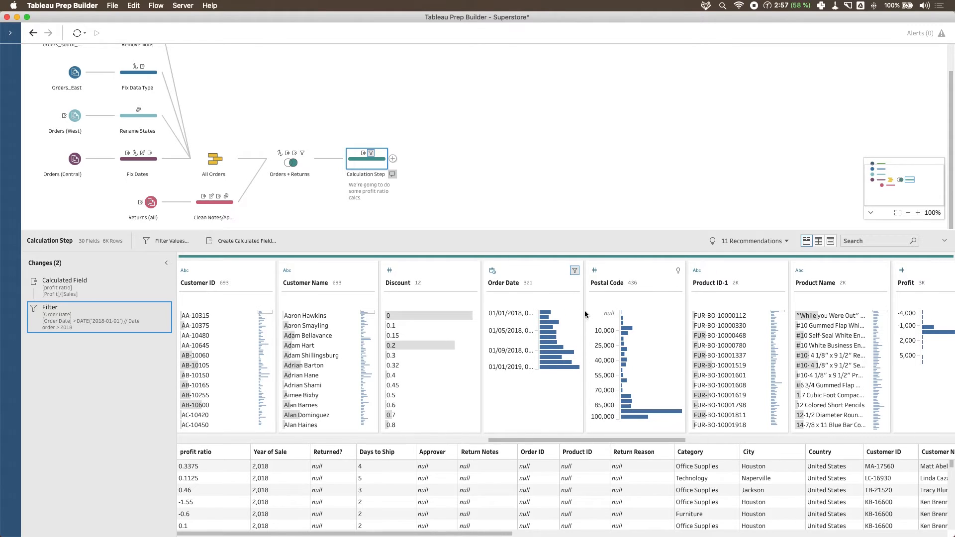
left_click_drag(585, 313, 670, 312)
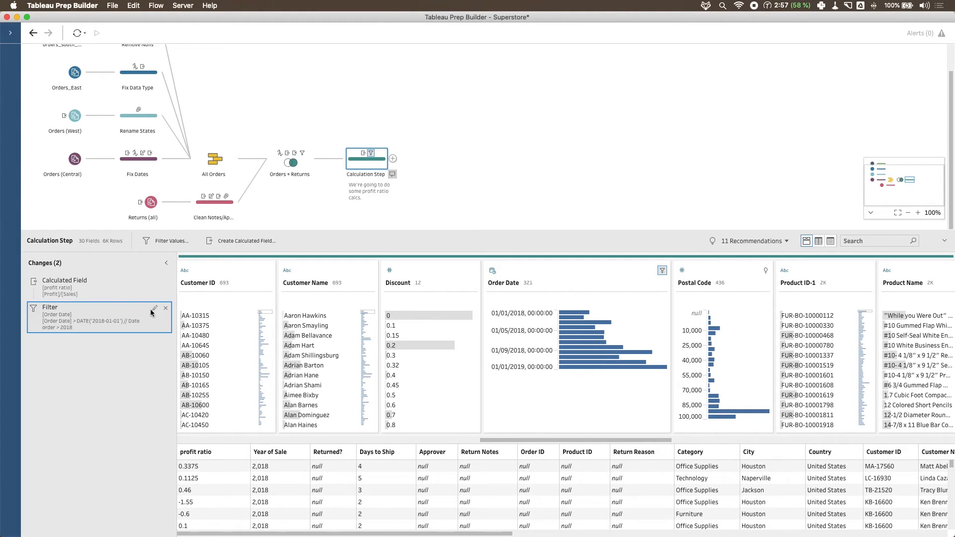
- Change the filter's comparison operator to <=, save it, and inspect the last bin of the Order Date distribution
left_click(154, 308)
left_click(335, 204)
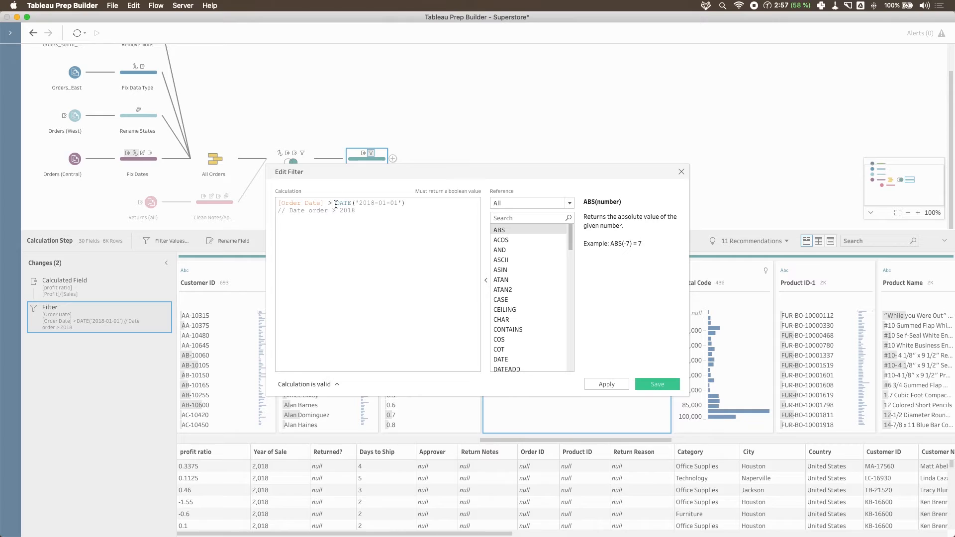
key("BackSpace")
type("<=")
left_click(661, 386)
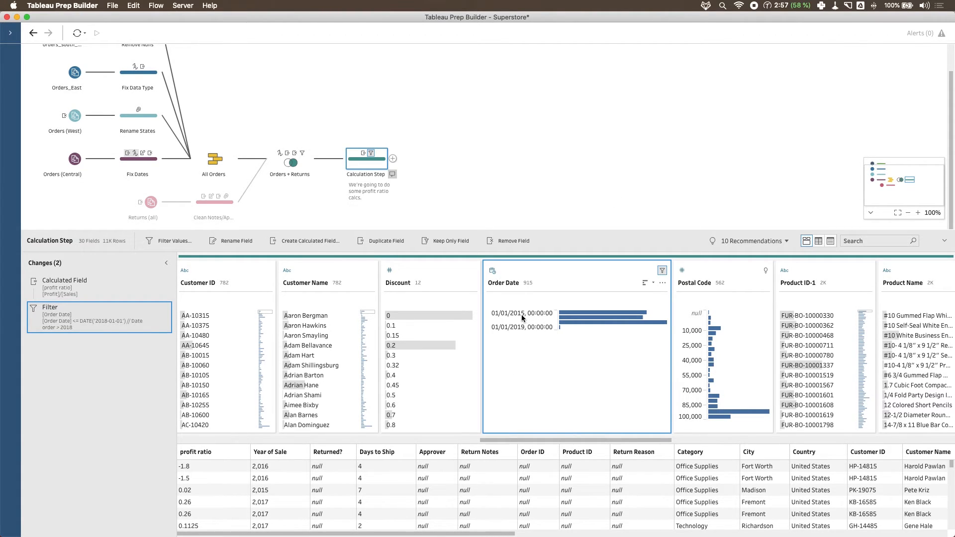
left_click(508, 328)
mouse_move(560, 327)
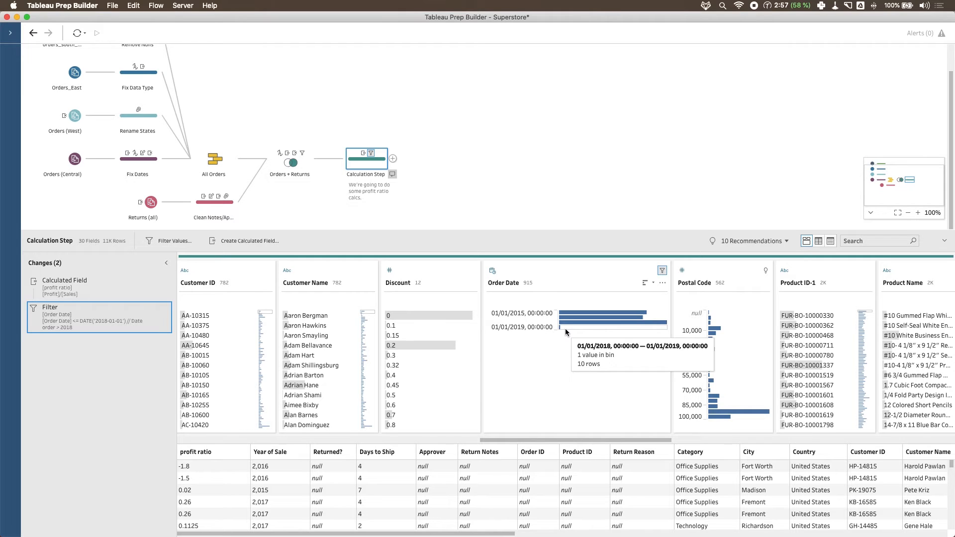
- Change the Order Date filter's comparison operator to <, apply it and save the filter
left_click(156, 308)
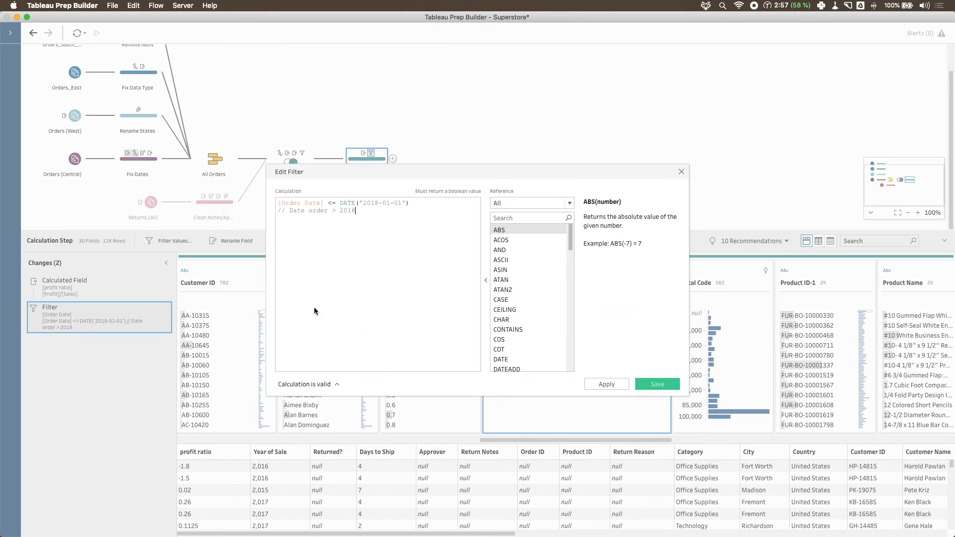
key("BackSpace")
left_click(606, 384)
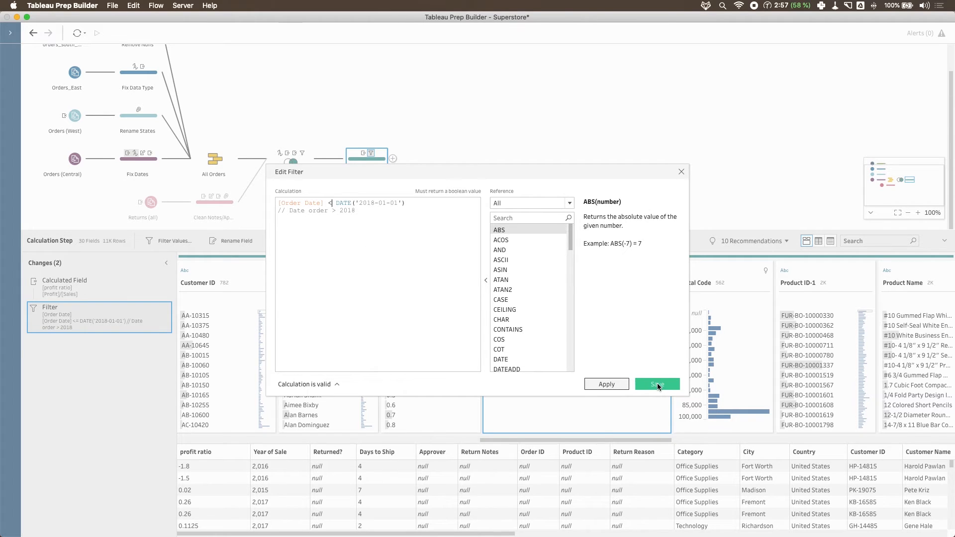
left_click(656, 384)
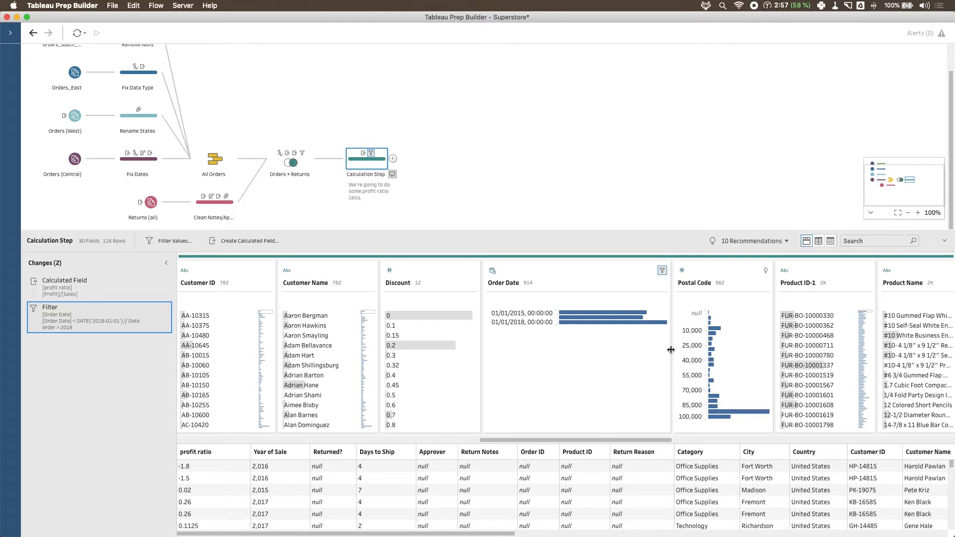
- Narrow the Order Date field in the profile so that it matches the width of its neighbouring fields
left_click_drag(671, 350, 592, 355)
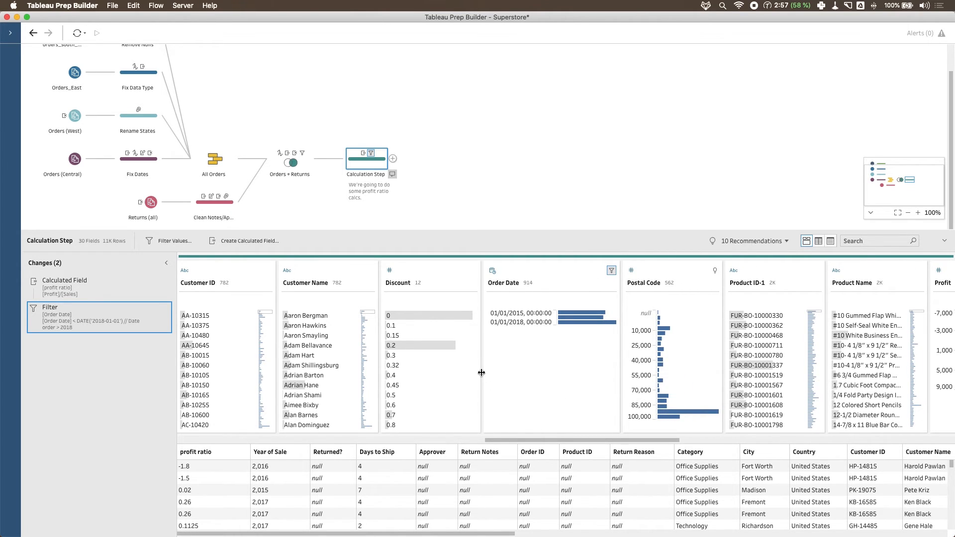
mouse_move(482, 373)
left_mouse_down()
mouse_move(504, 371)
mouse_move(474, 373)
left_mouse_up()
left_click_drag(619, 335, 581, 342)
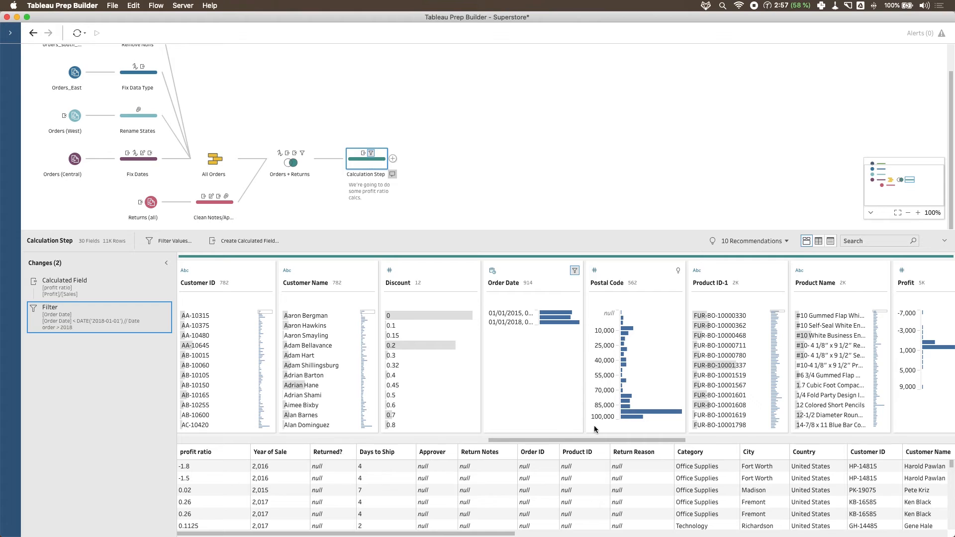
- Select and copy the whole calculation of the Order Date filter, and leave its editor without changing anything
left_click_drag(533, 440, 572, 441)
left_click(155, 309)
left_click_drag(394, 222, 278, 188)
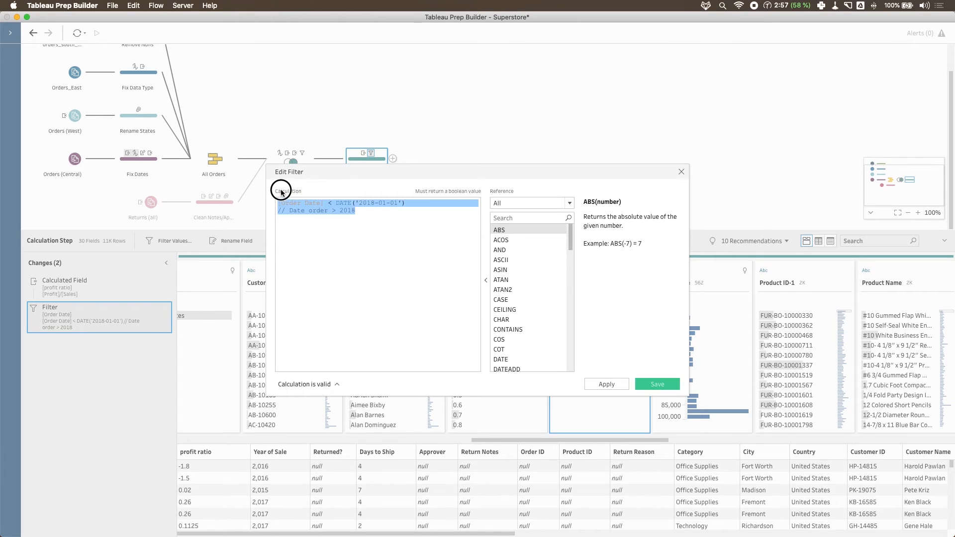
right_click(305, 208)
left_click(330, 227)
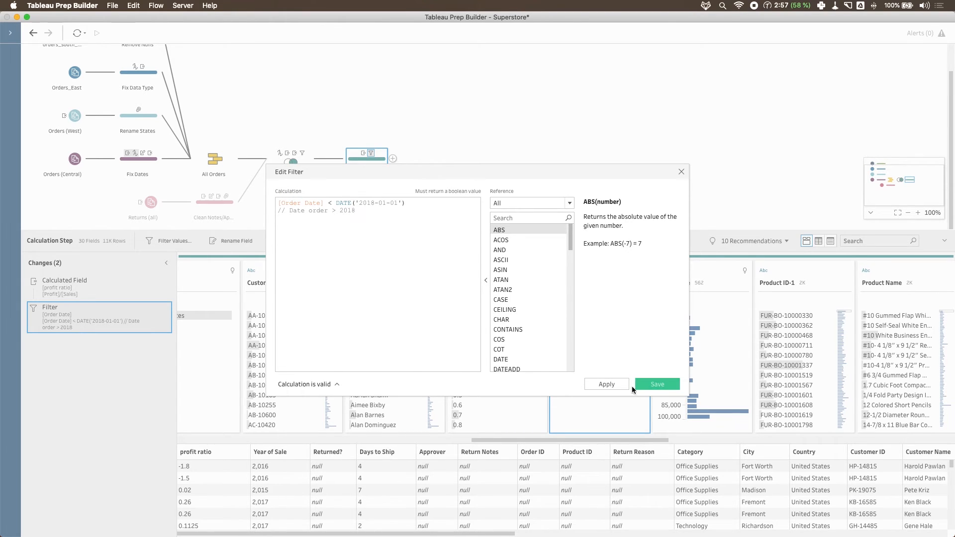
left_click(681, 172)
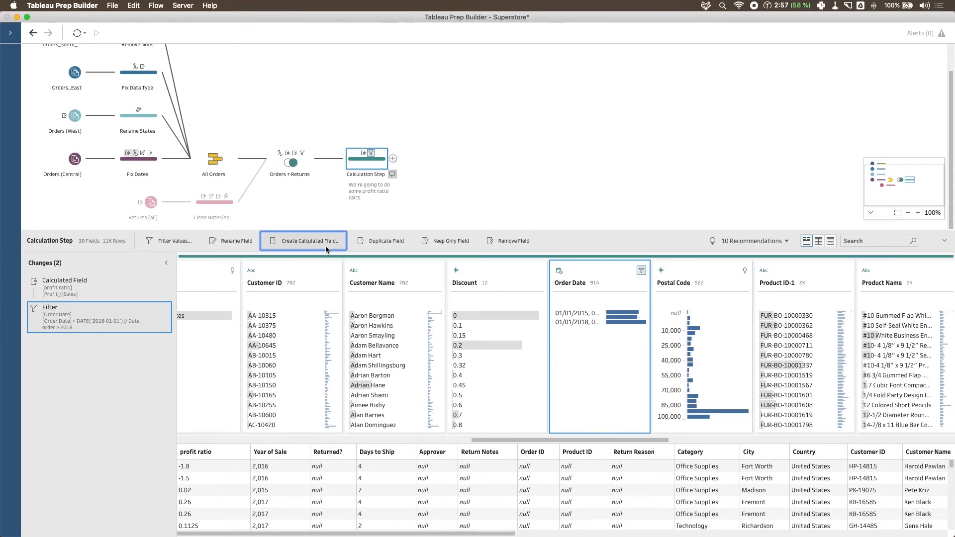
- Start a new calculated field from Order Date and try to replace its expression with the copied filter calculation
left_click(325, 241)
left_click_drag(346, 221, 250, 203)
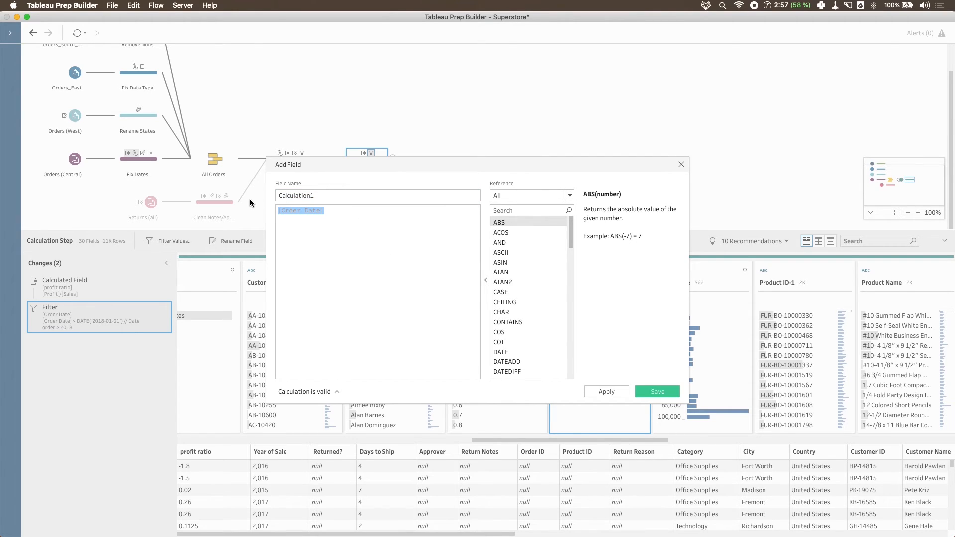
key("super+v")
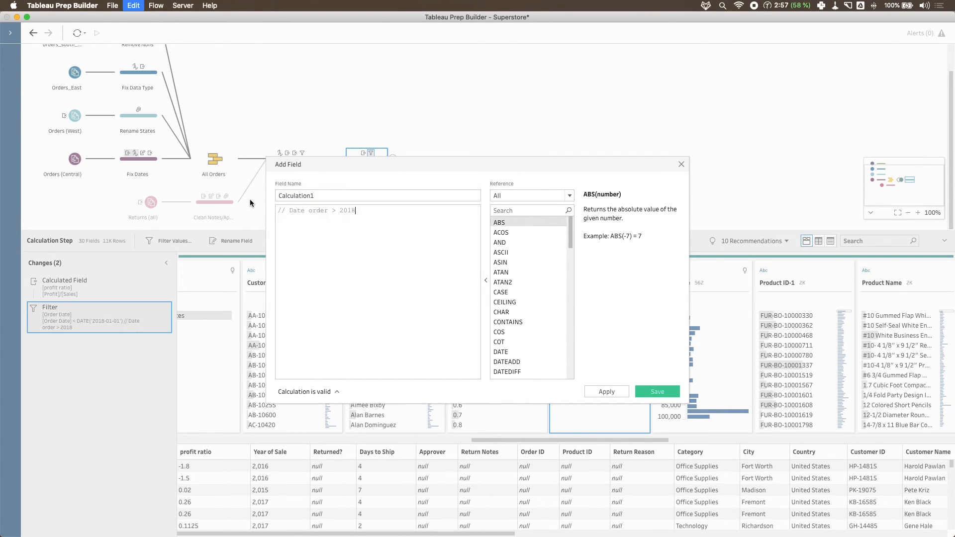
- Replace the new field's expression with the [Order Date] field followed by a less-than operator
key("super+a")
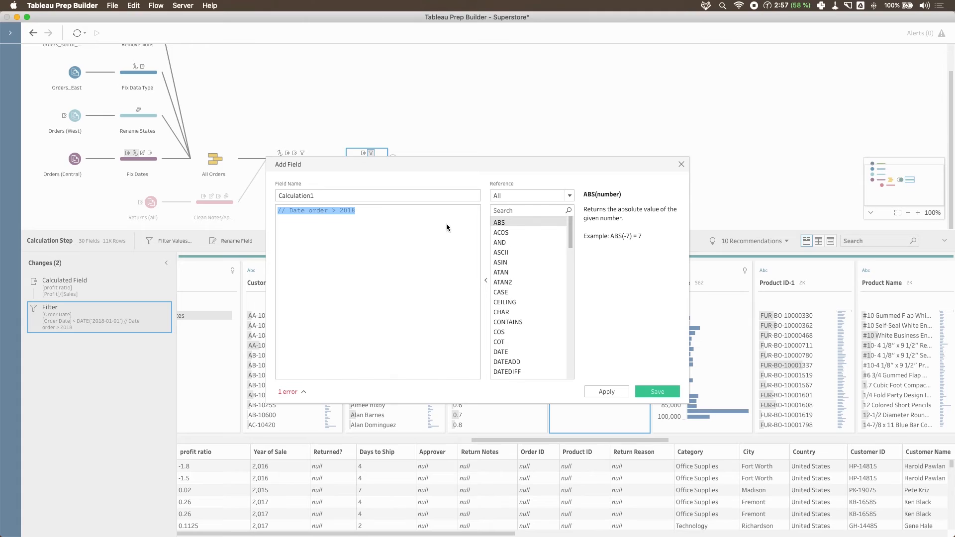
type("[Or")
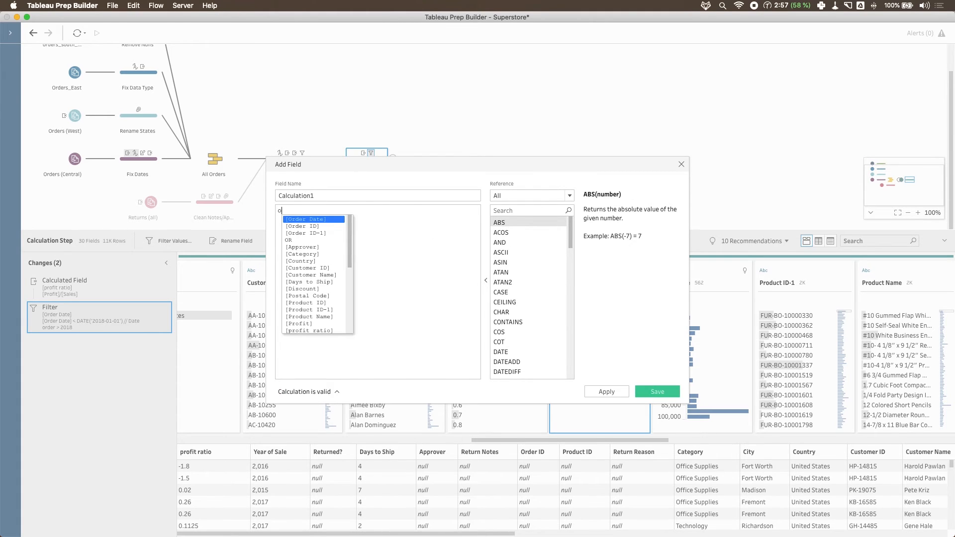
key("Return")
type("<")
key("BackSpace")
type("< ")
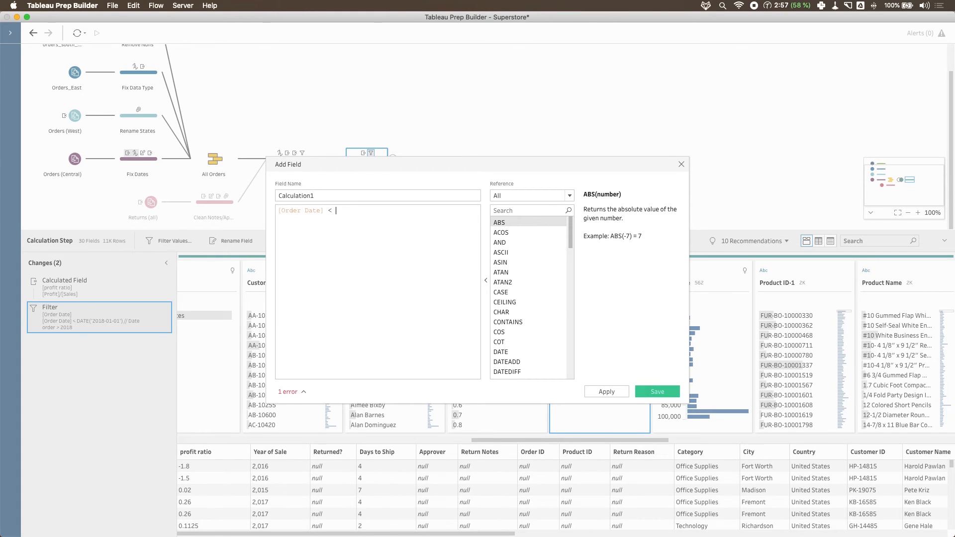
type("DAT")
- Complete the new field's comparison with the function DATE('2018-01-01')
key("Return")
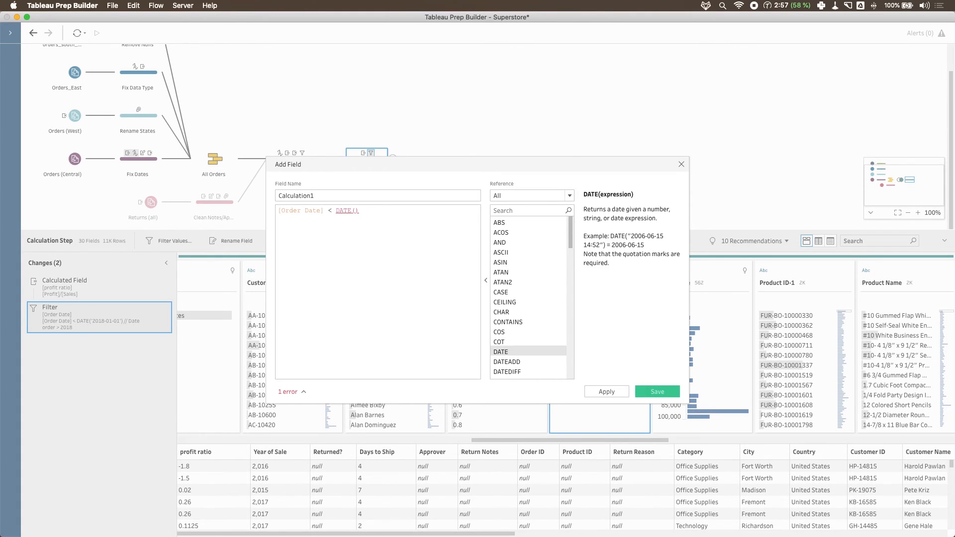
type("''")
type("2018")
type("-")
type("01-01")
- Name the calculated field "Date filtering" and save it
double_click(335, 194)
type("D")
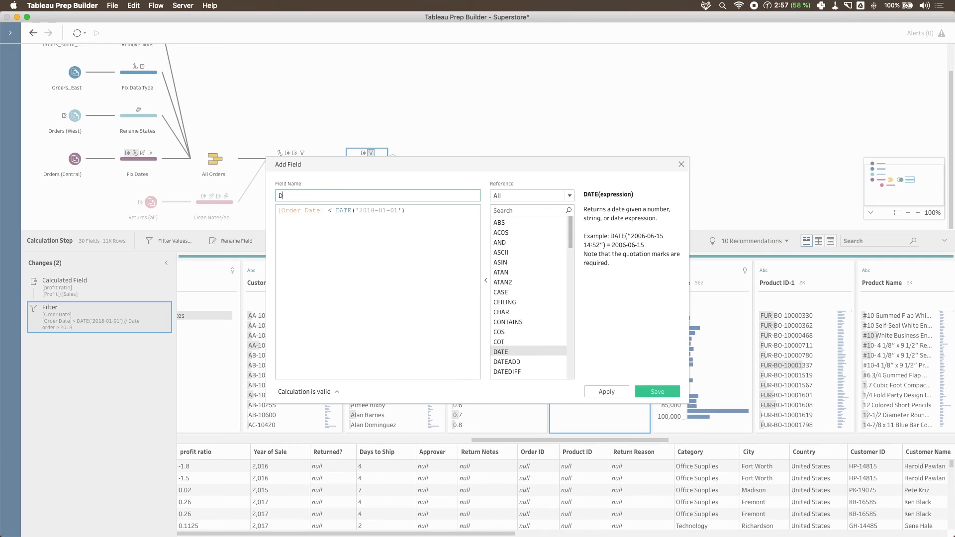
type("ate filtering")
left_click(654, 391)
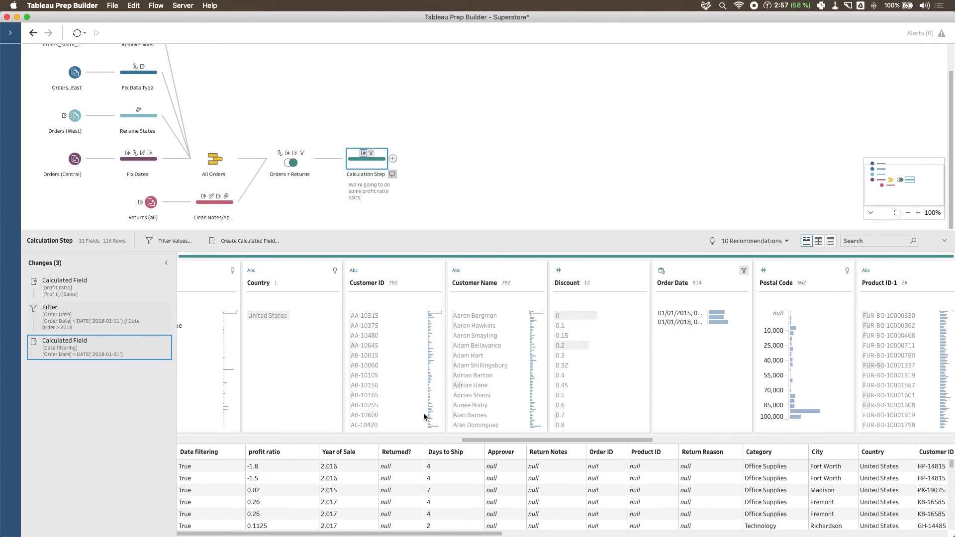
- Remove the Order Date filter from the step's changes and compare the data highlighted for Date filtering's True and False values
left_click_drag(477, 440, 189, 437)
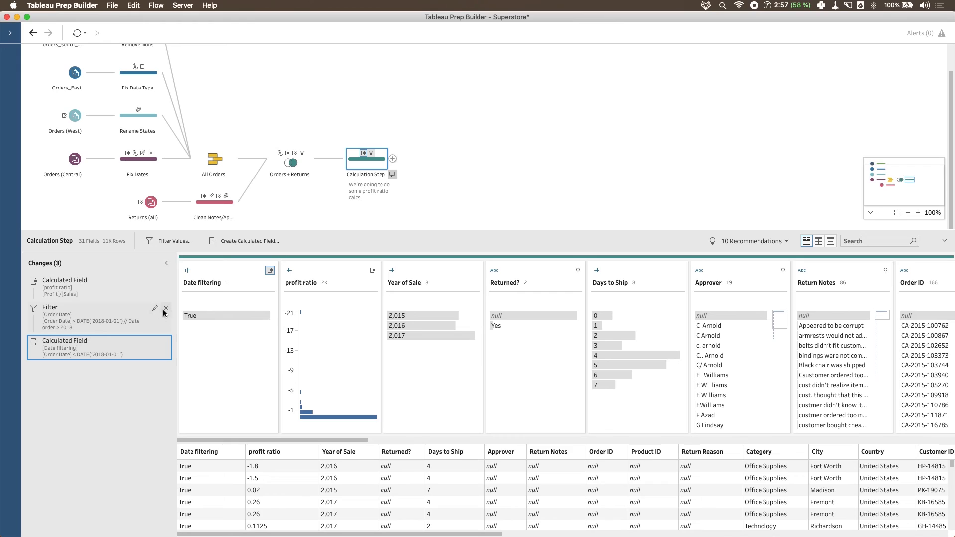
left_click(166, 310)
left_click(202, 315)
left_click(200, 327)
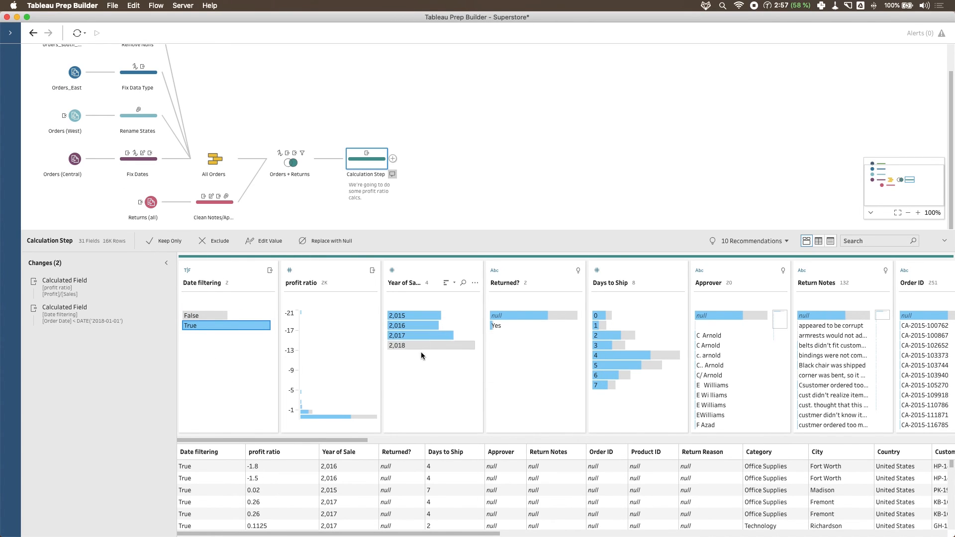
left_click(205, 316)
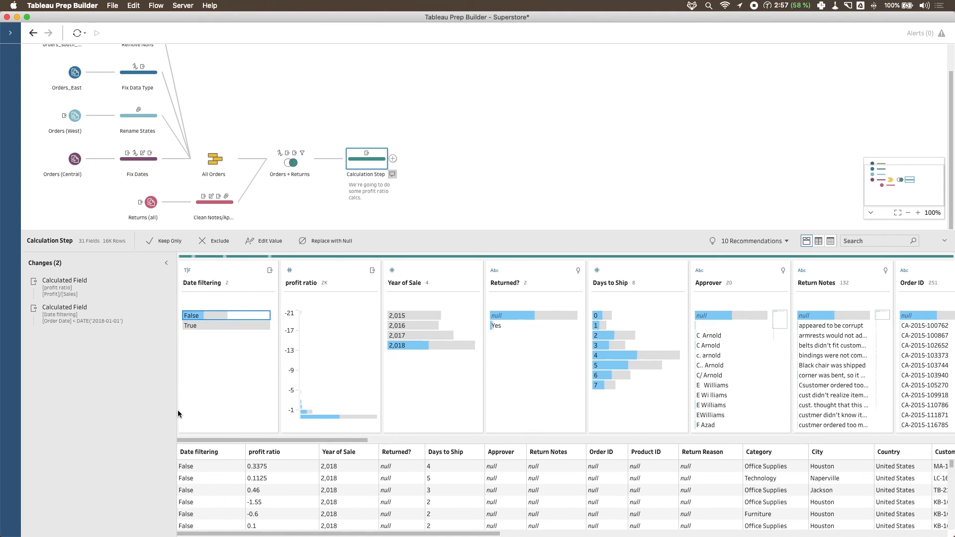
left_click(211, 326)
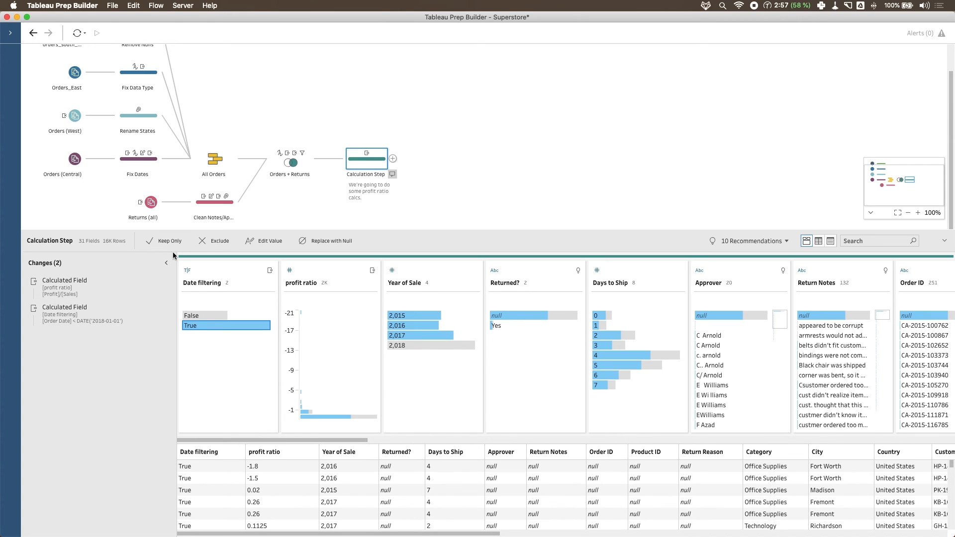
left_click(416, 273)
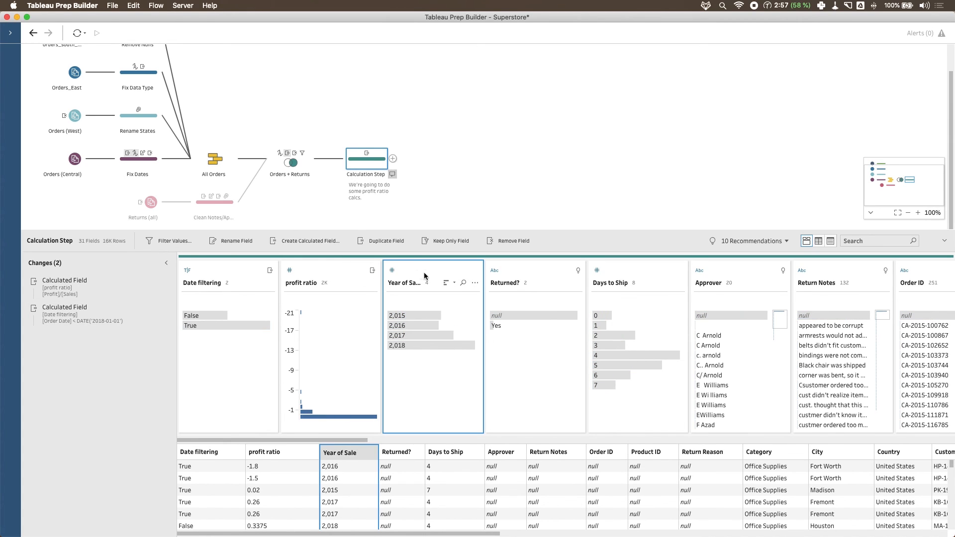
left_click(318, 241)
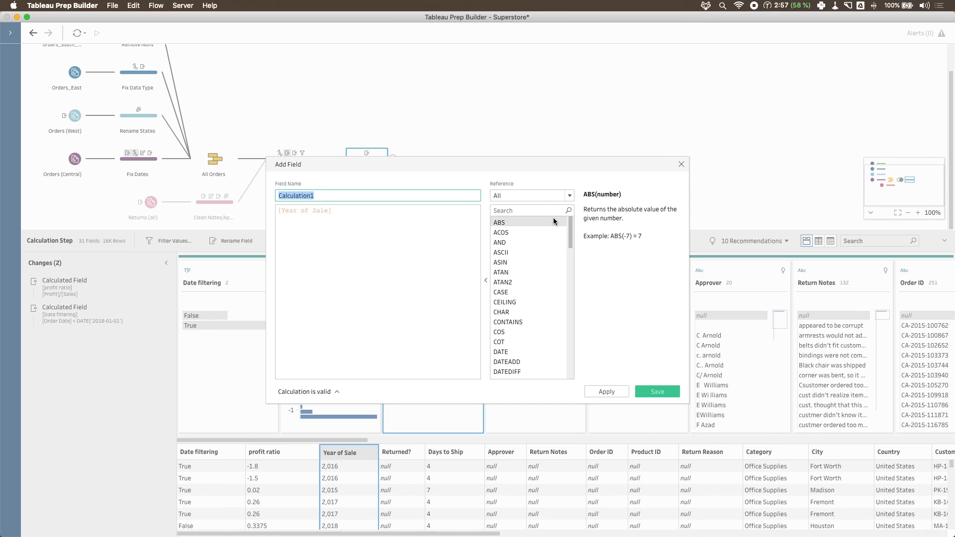
left_click(683, 166)
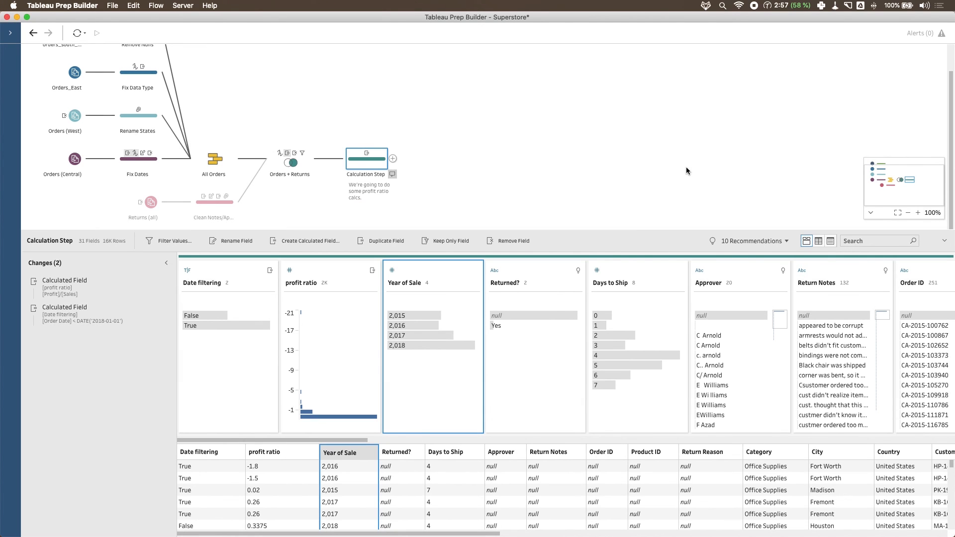